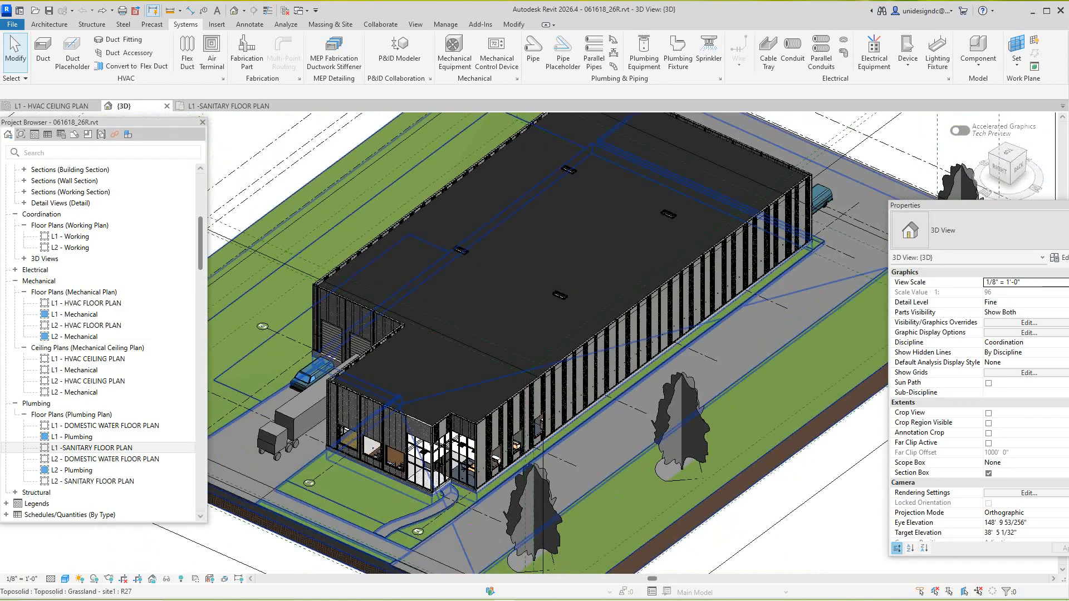
- Open the L1 -SANITARY FLOOR PLAN view and move the Properties palette so that it is fully visible
double_click(92, 448)
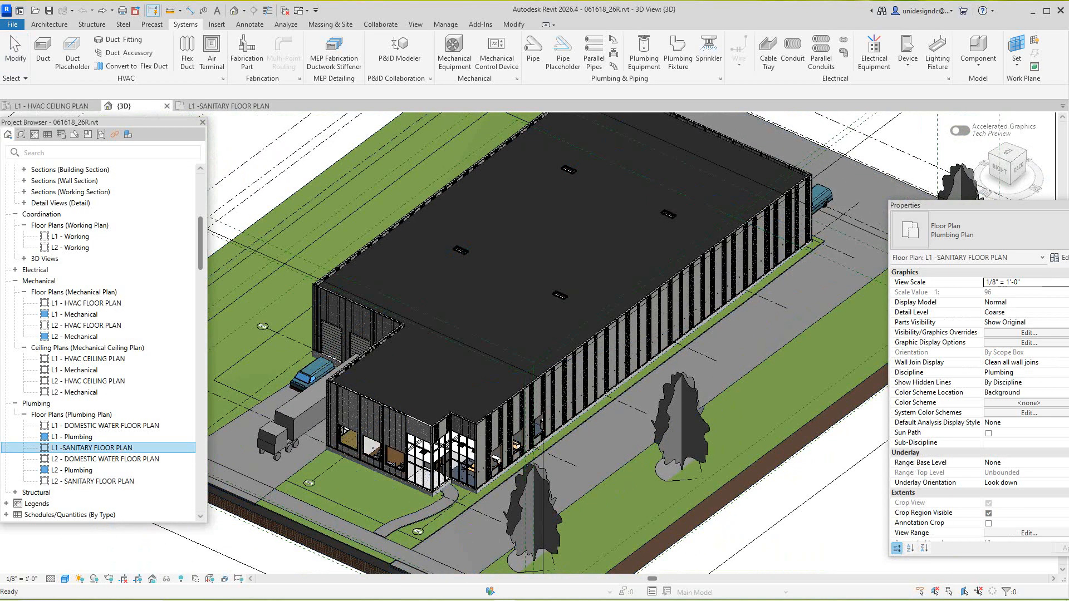
scroll(520, 379, up, 5)
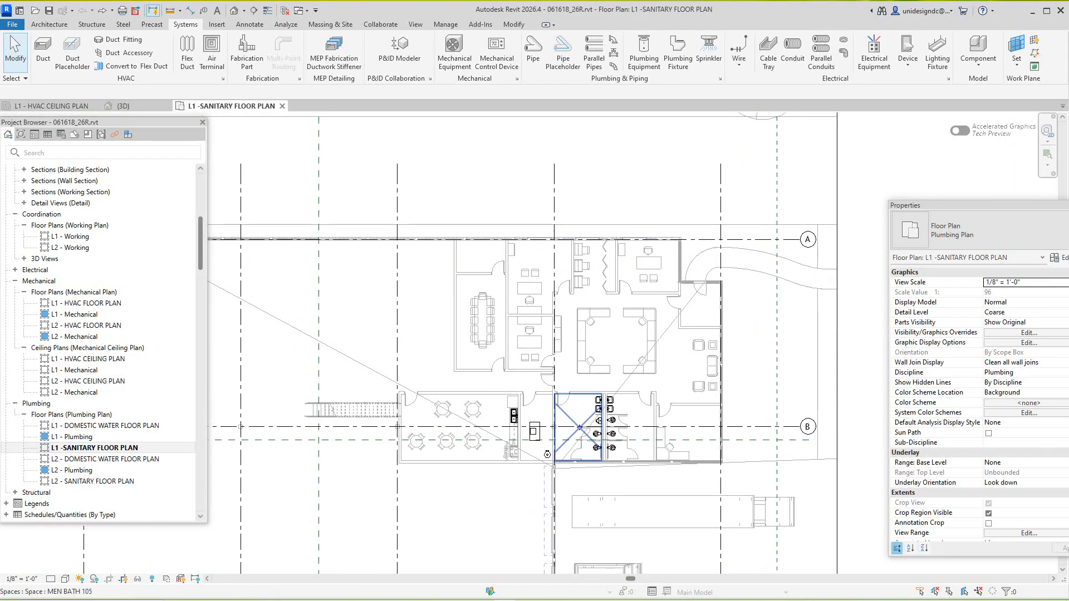
scroll(524, 498, up, 4)
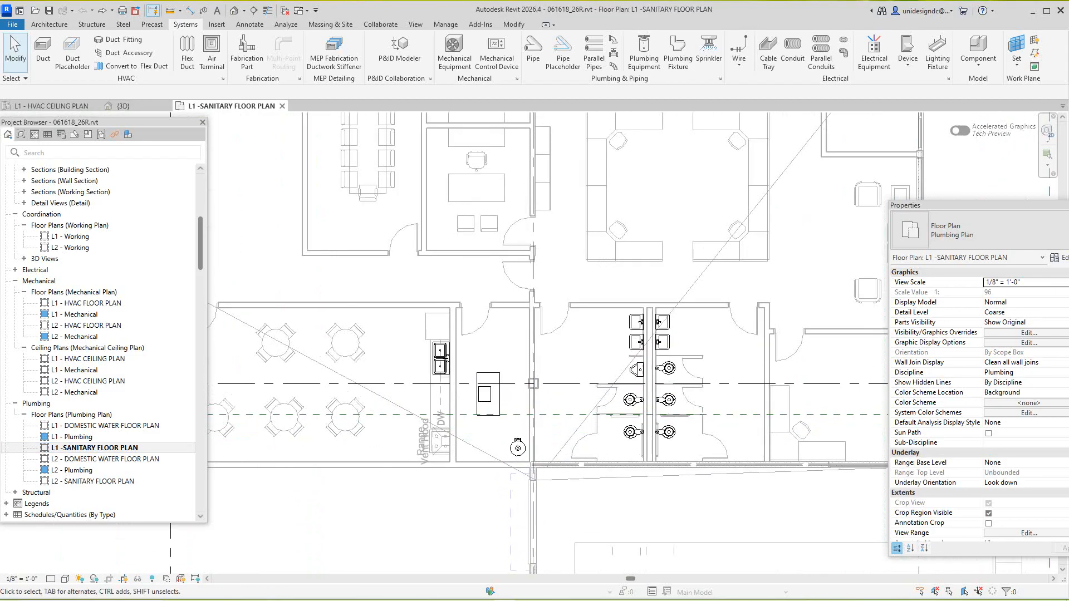
scroll(522, 482, down, 3)
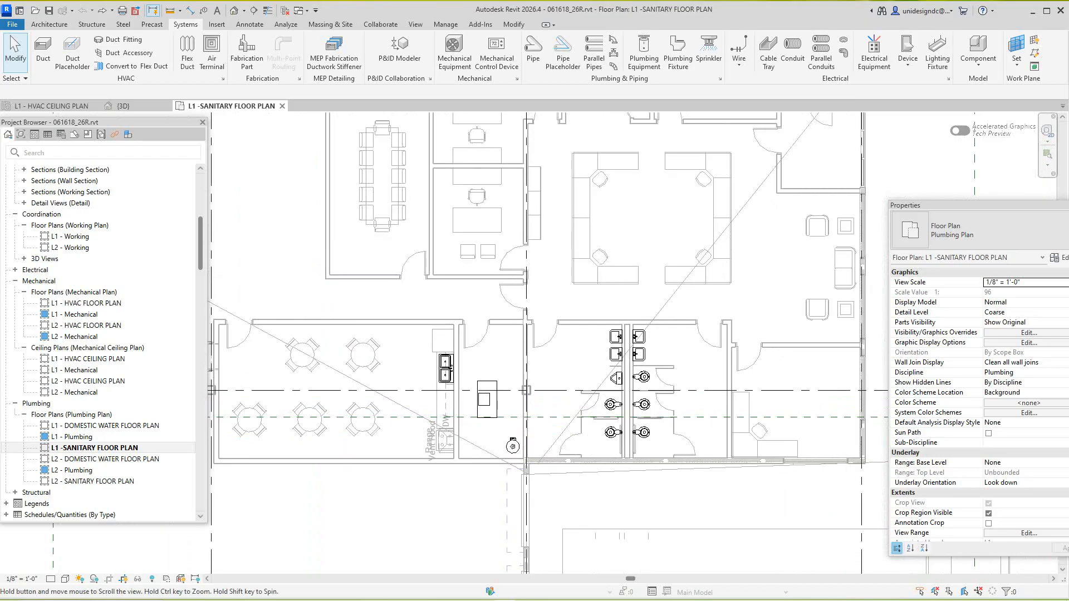
scroll(504, 478, down, 3)
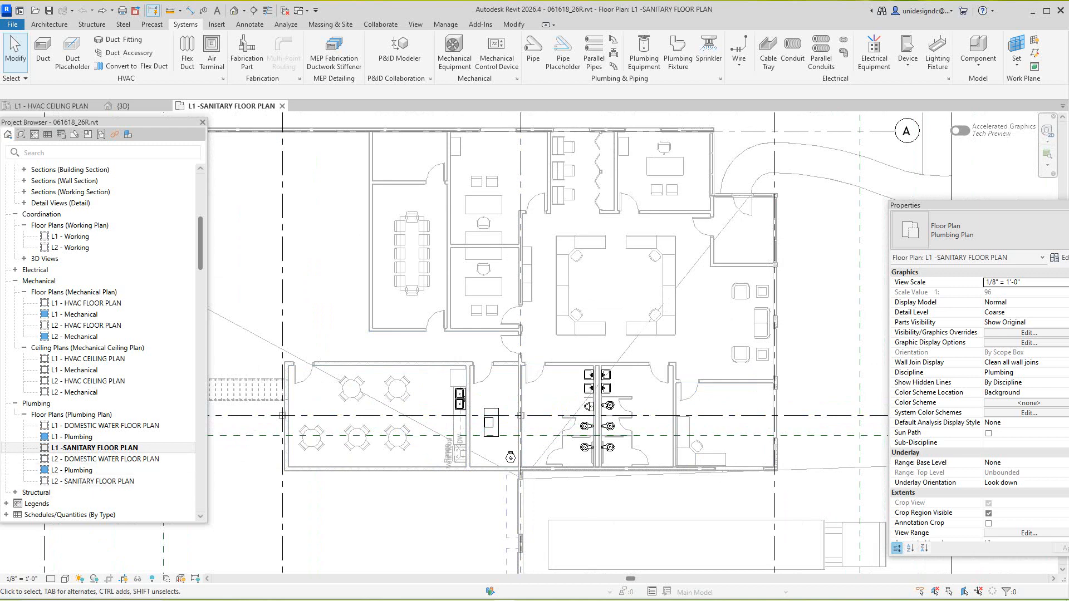
scroll(768, 301, down, 1)
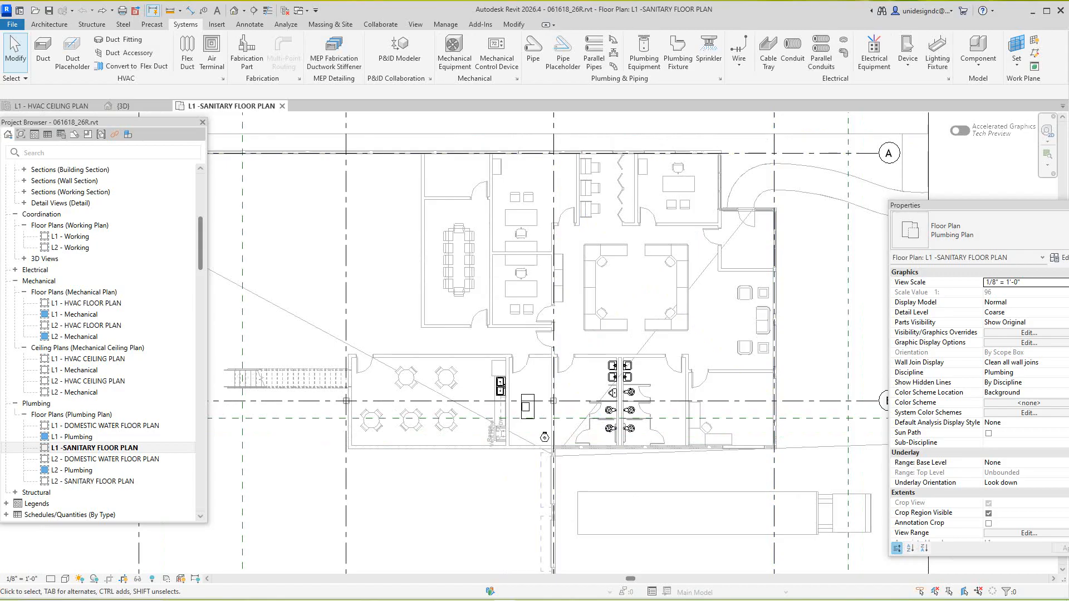
drag(975, 208, 897, 135)
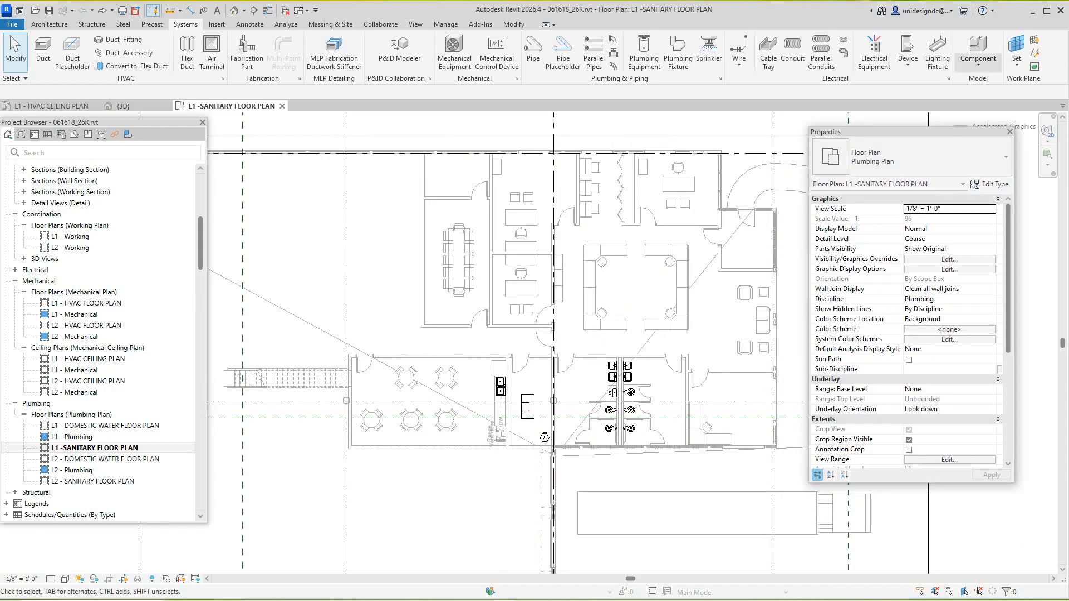
- Load the Floor Drain - Round plumbing family from the Autodesk library, overwriting the existing version in the project
click(979, 61)
click(997, 85)
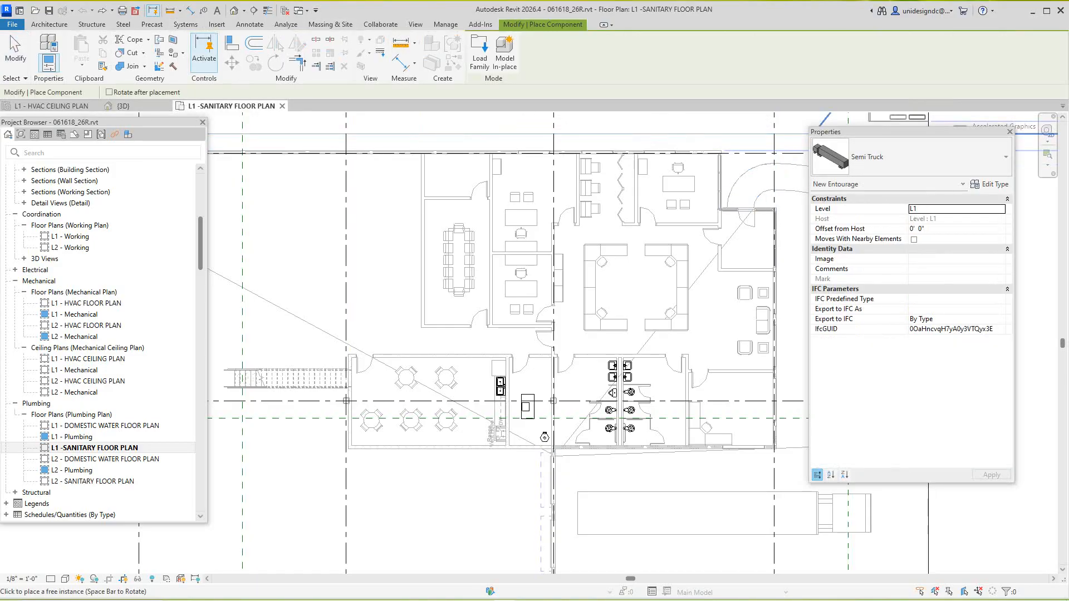
click(216, 24)
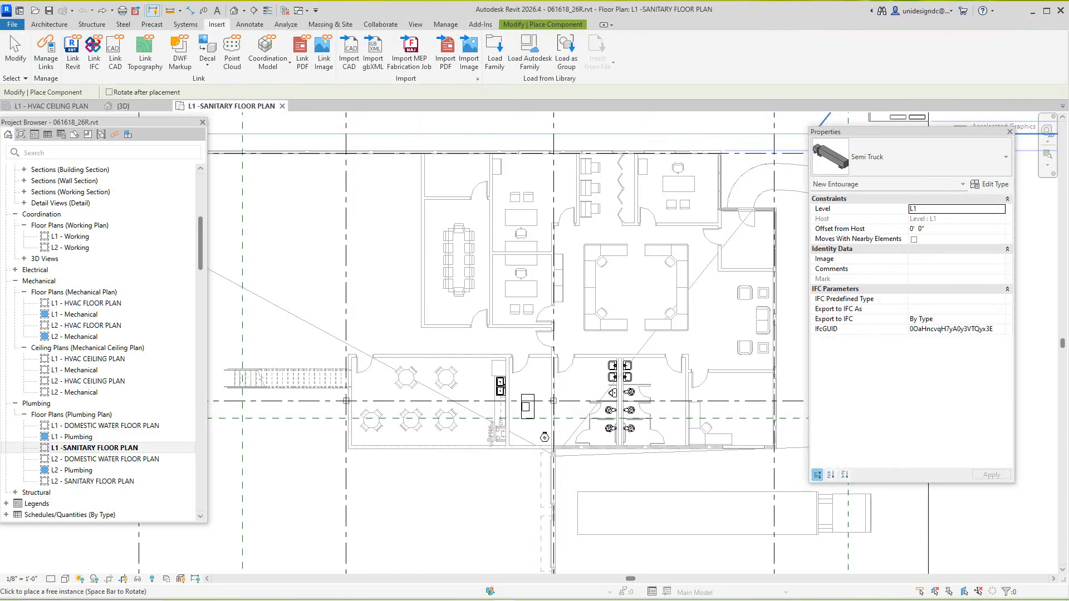
click(529, 53)
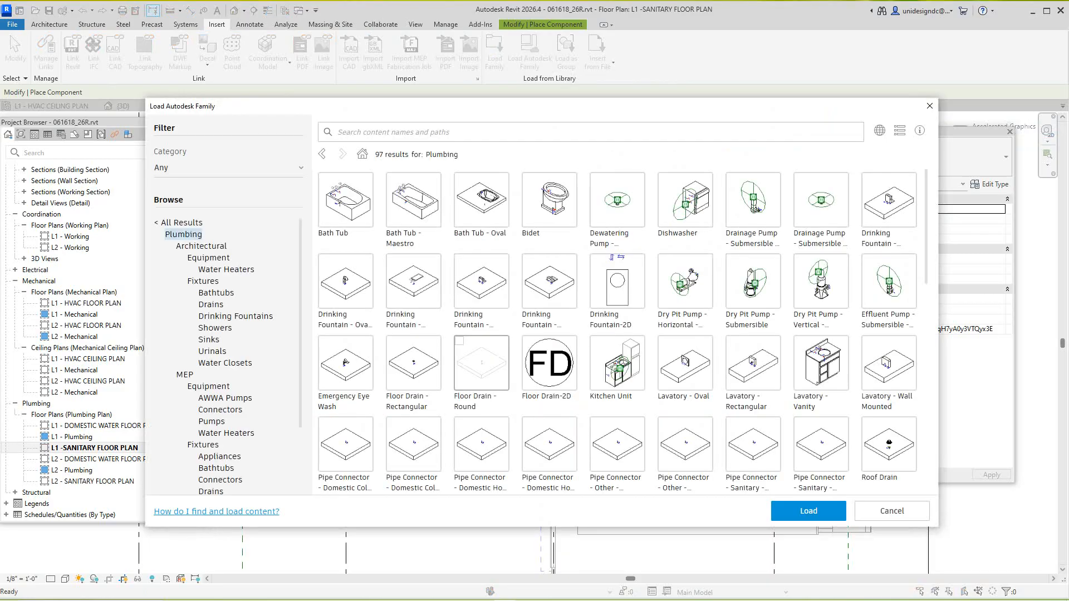
click(482, 362)
click(808, 510)
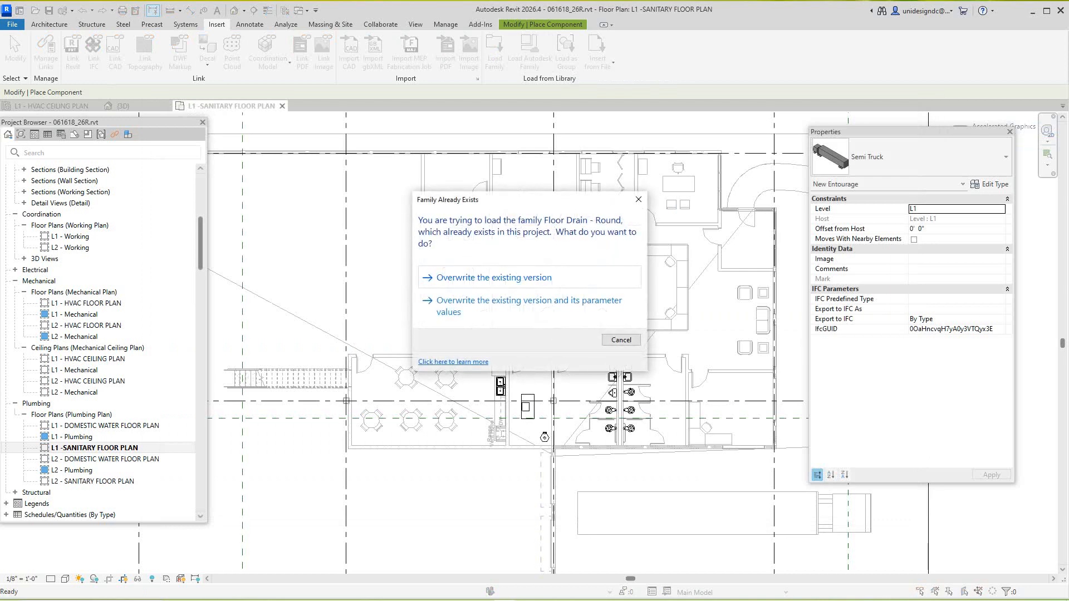
click(494, 278)
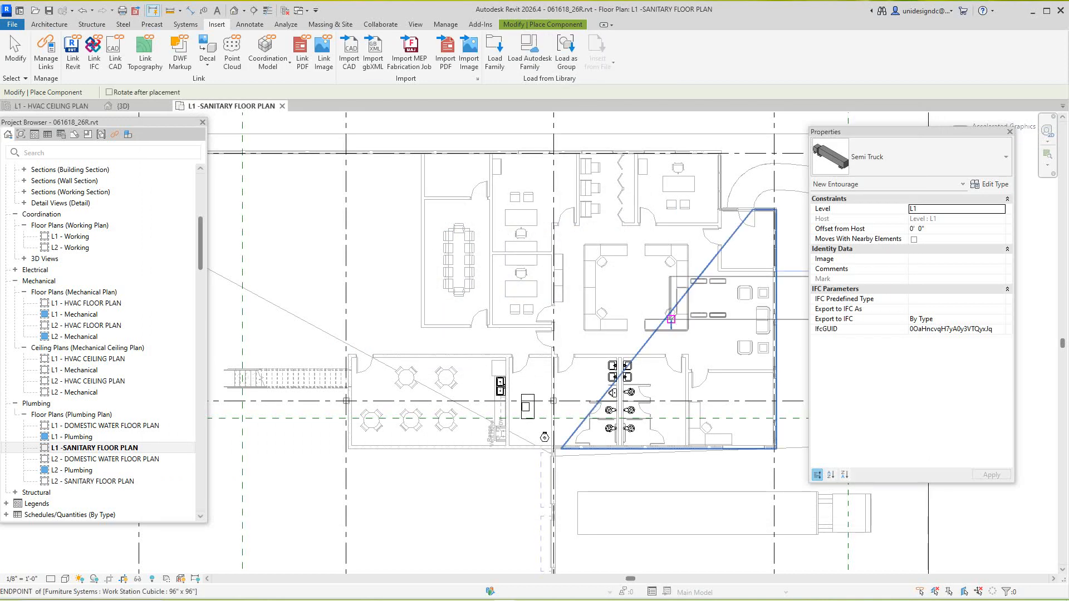
- Place a Floor Drain - Round, 5" Strainer - 2" Drain, on Level L1 beside the round fixture, about 4'-6" from the room's east wall
scroll(590, 290, down, 1)
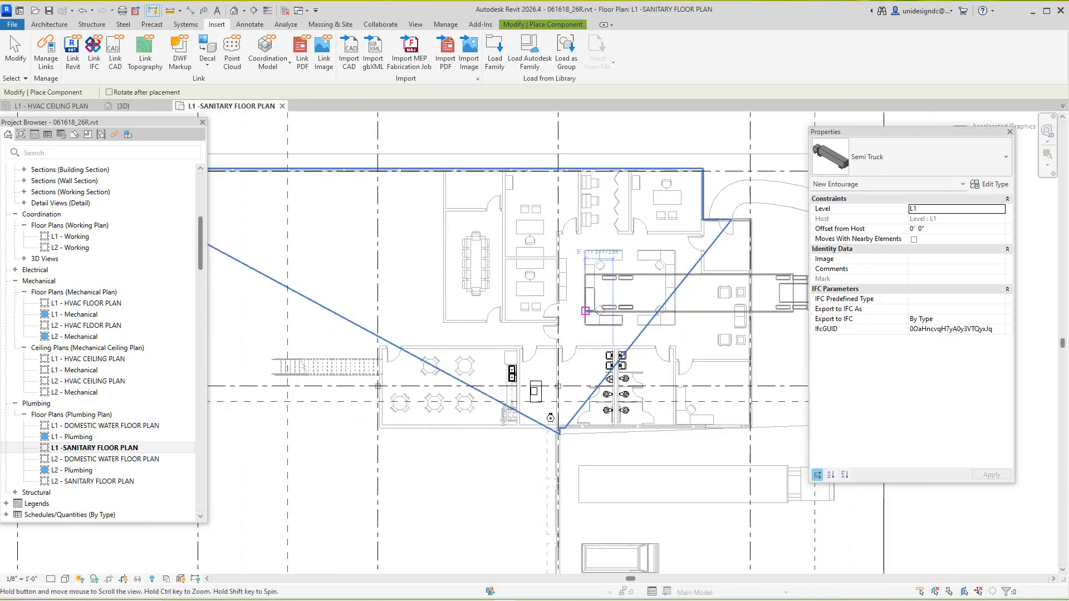
scroll(579, 314, down, 1)
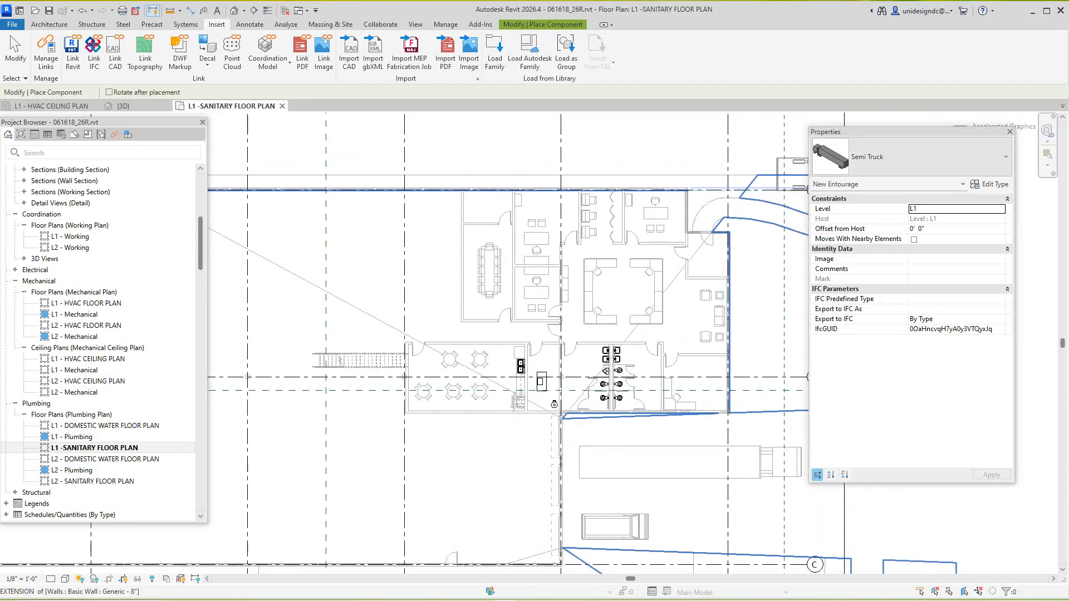
click(911, 157)
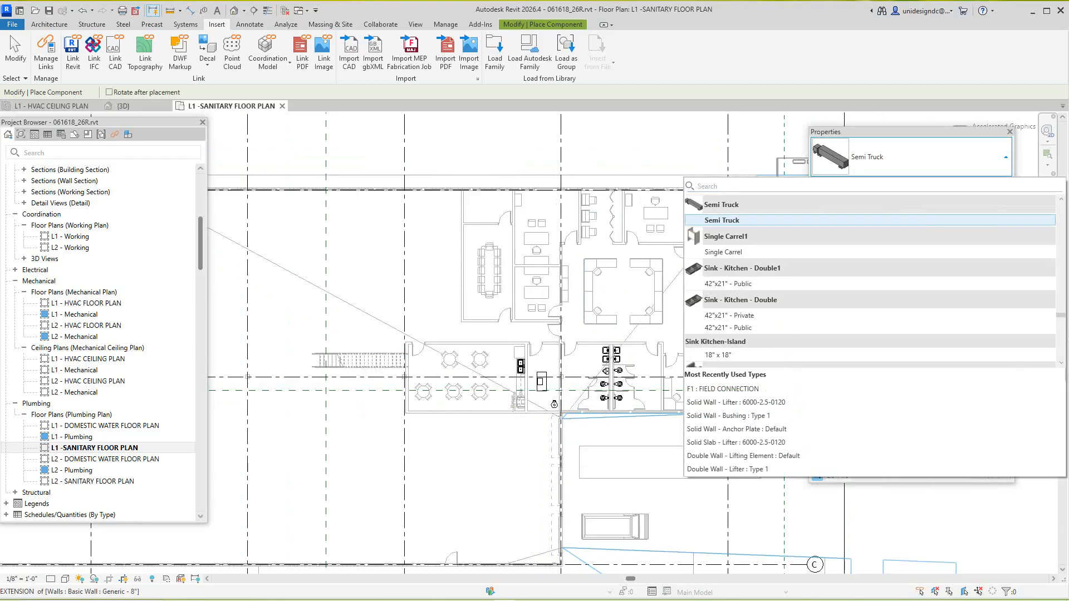
text(flo)
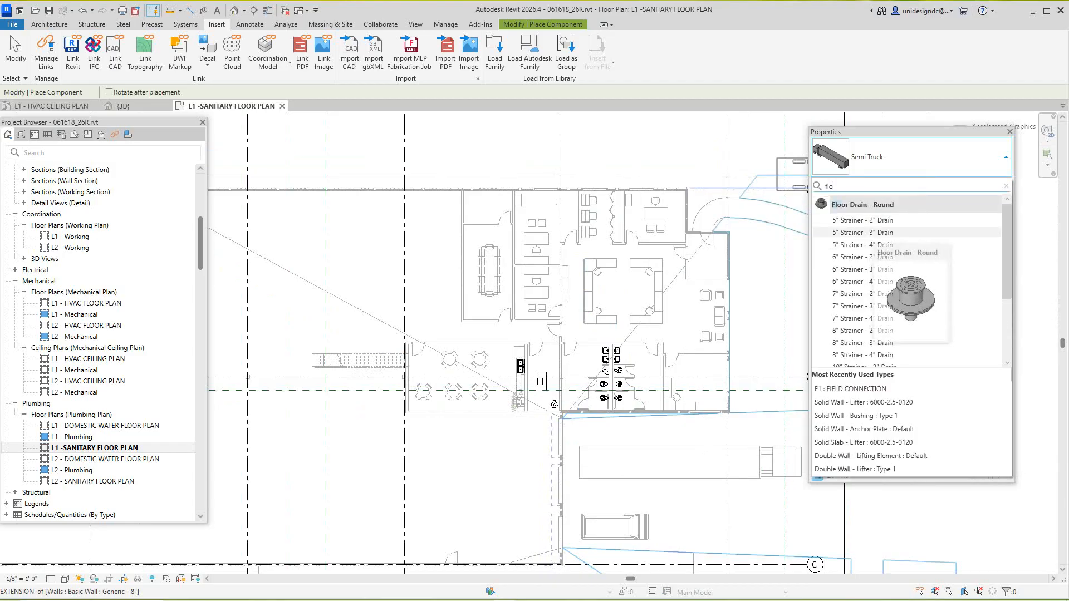
key(Escape)
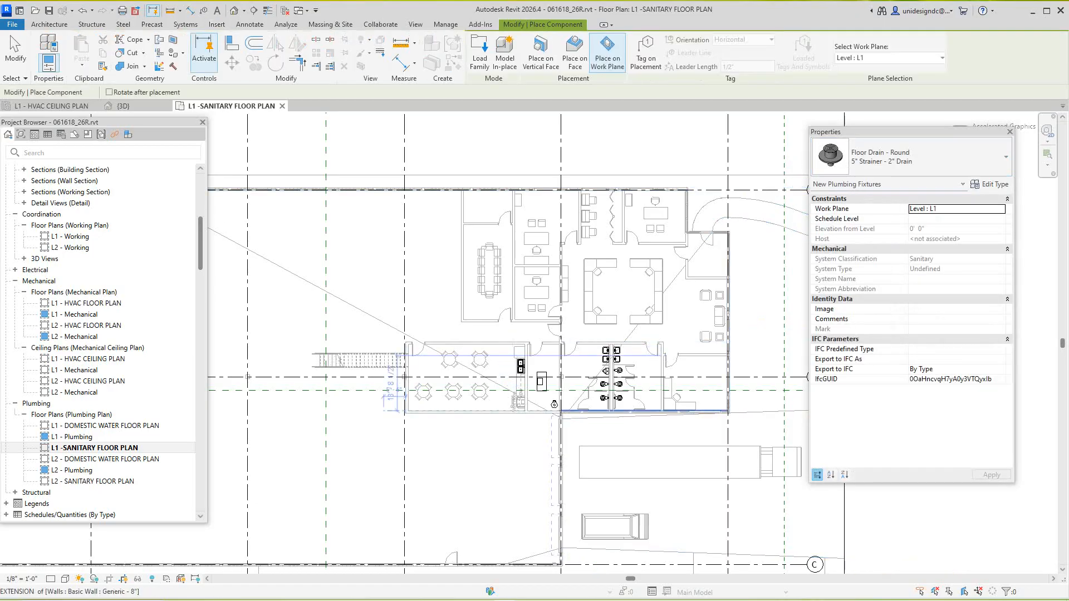
scroll(479, 413, up, 3)
scroll(613, 397, up, 3)
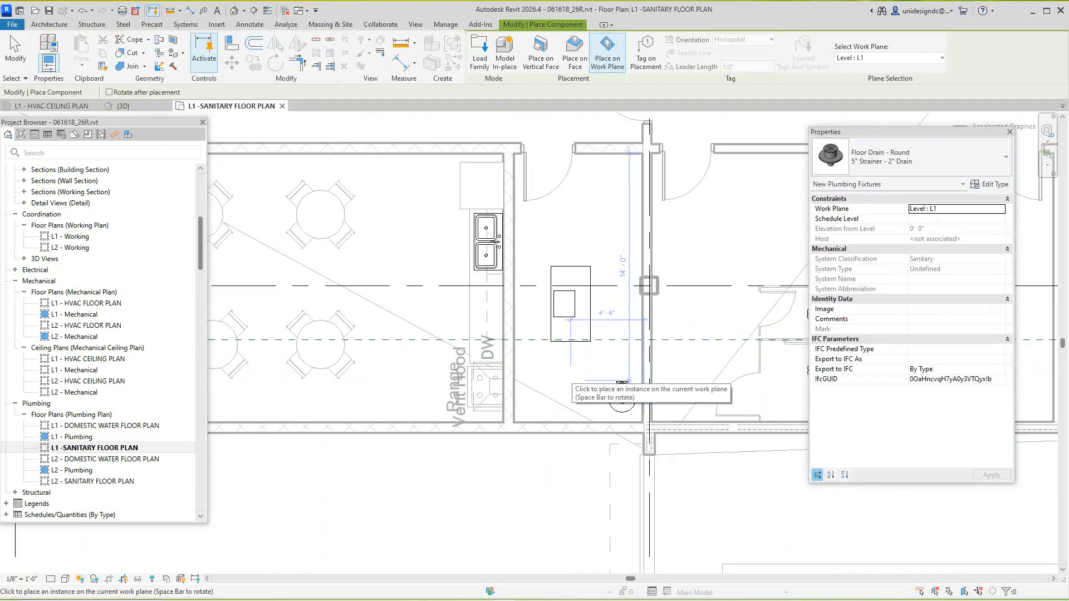
click(621, 399)
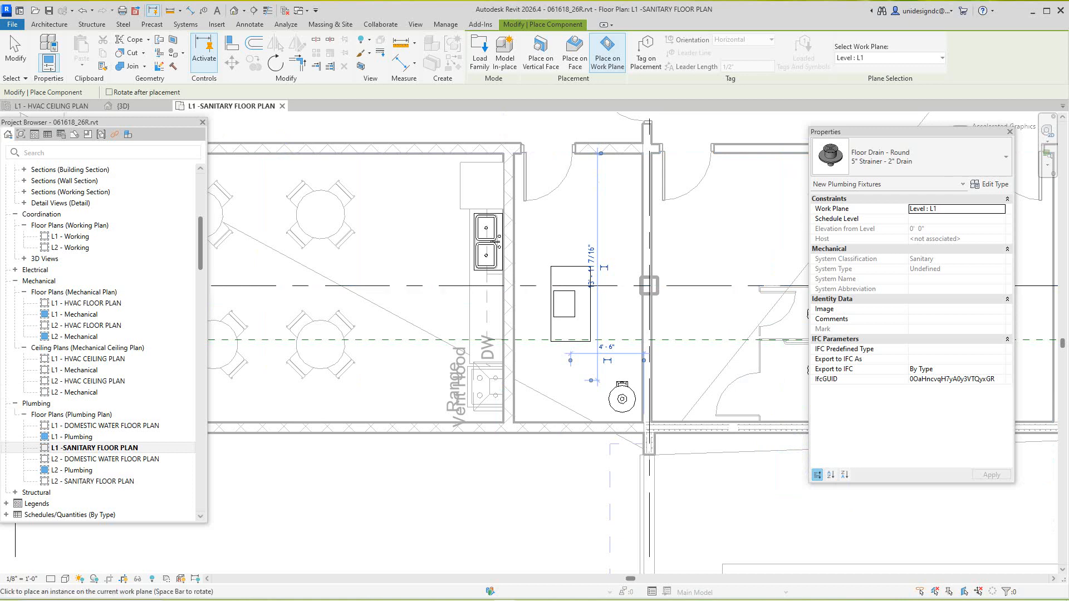
click(16, 53)
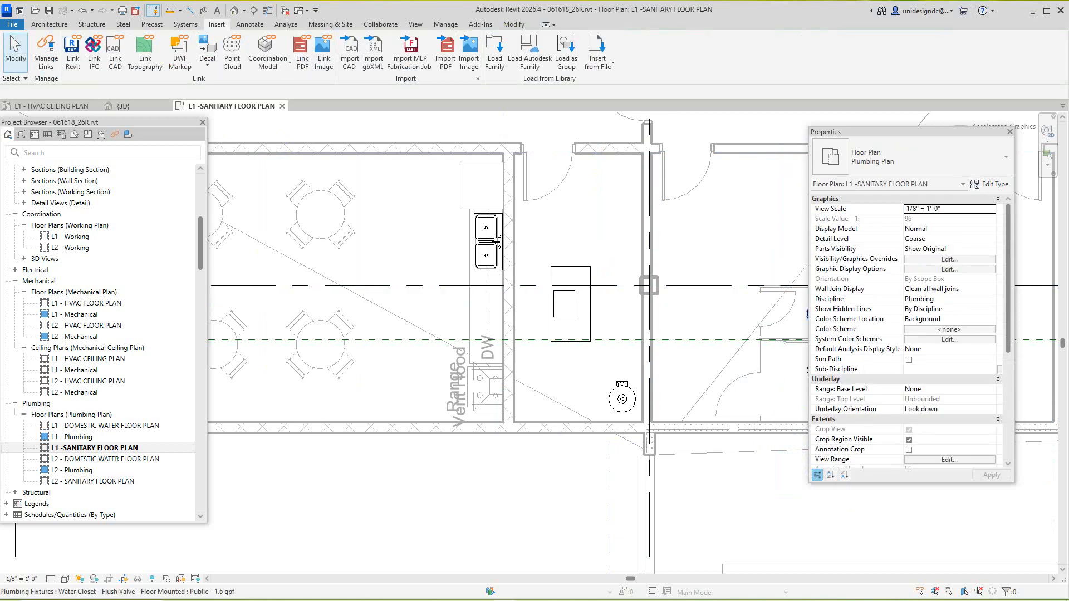
- Set the sanitary floor plan's view range so the View Depth level offset is -5 feet
scroll(879, 398, down, 6)
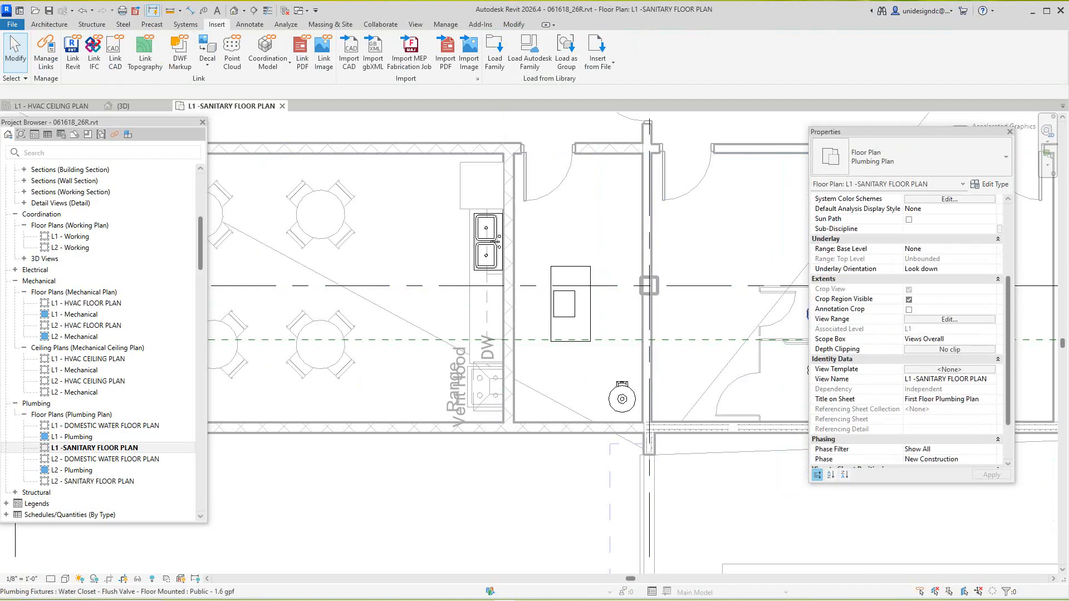
scroll(891, 390, up, 4)
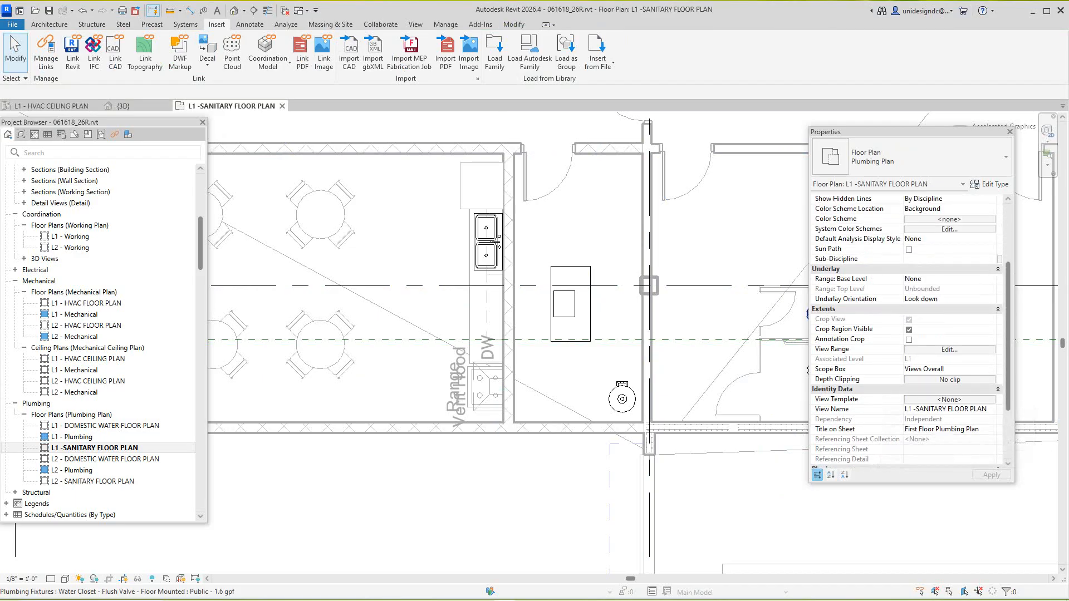
scroll(879, 408, up, 2)
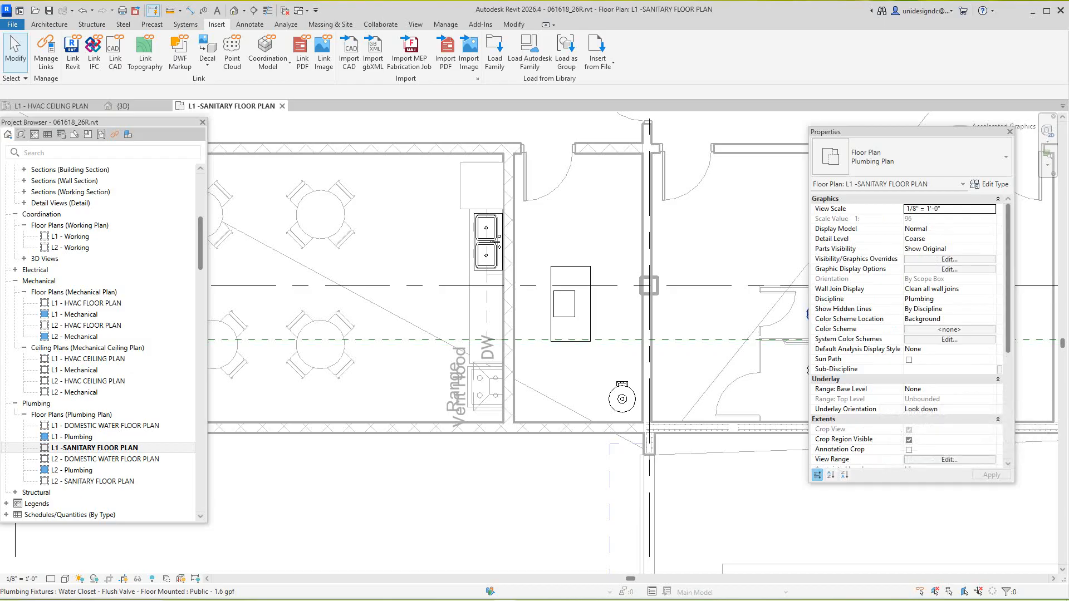
scroll(891, 334, down, 2)
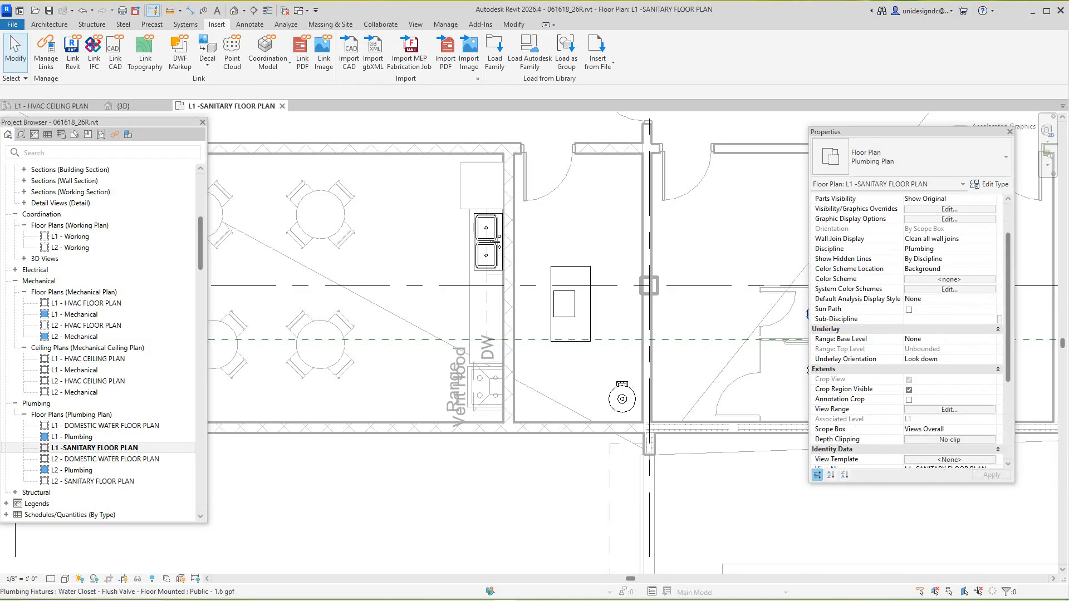
click(949, 410)
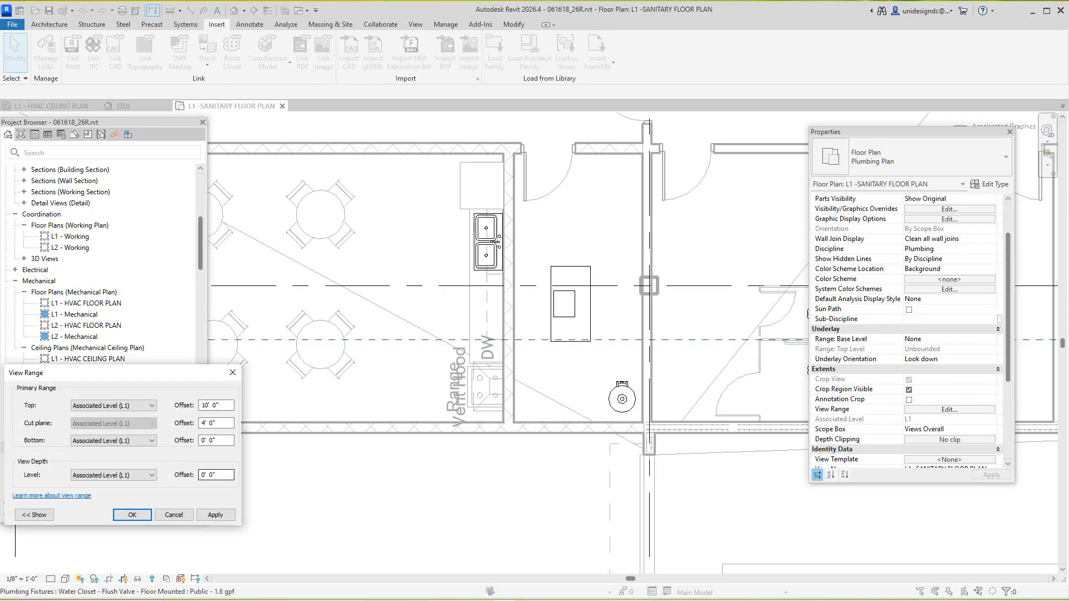
drag(223, 475, 199, 475)
text(-5)
click(215, 514)
click(132, 514)
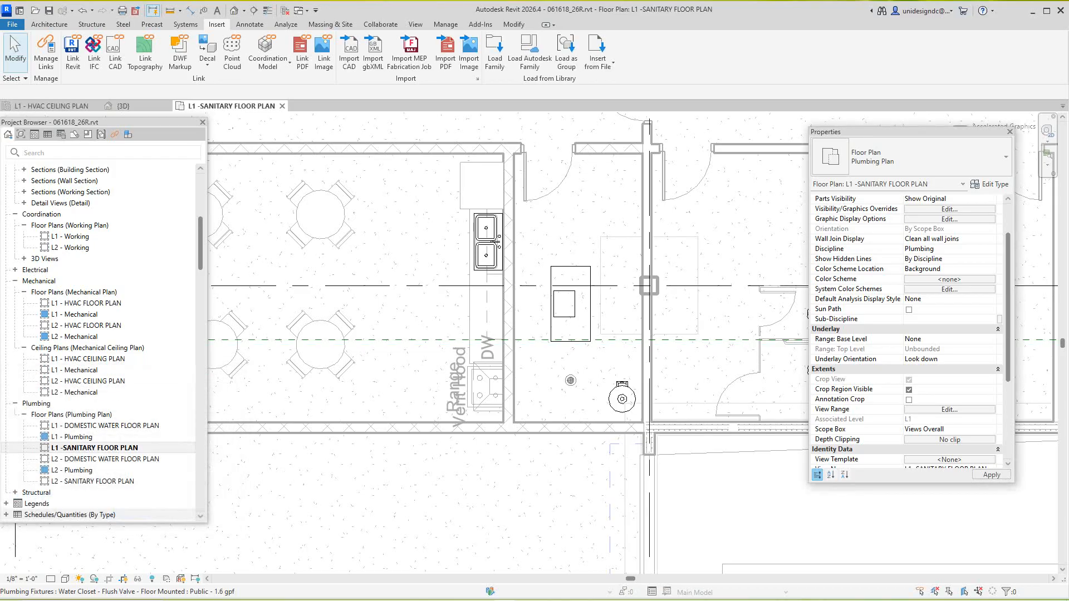
- Select the placed floor drain to examine its properties and pipe connector
scroll(562, 385, up, 2)
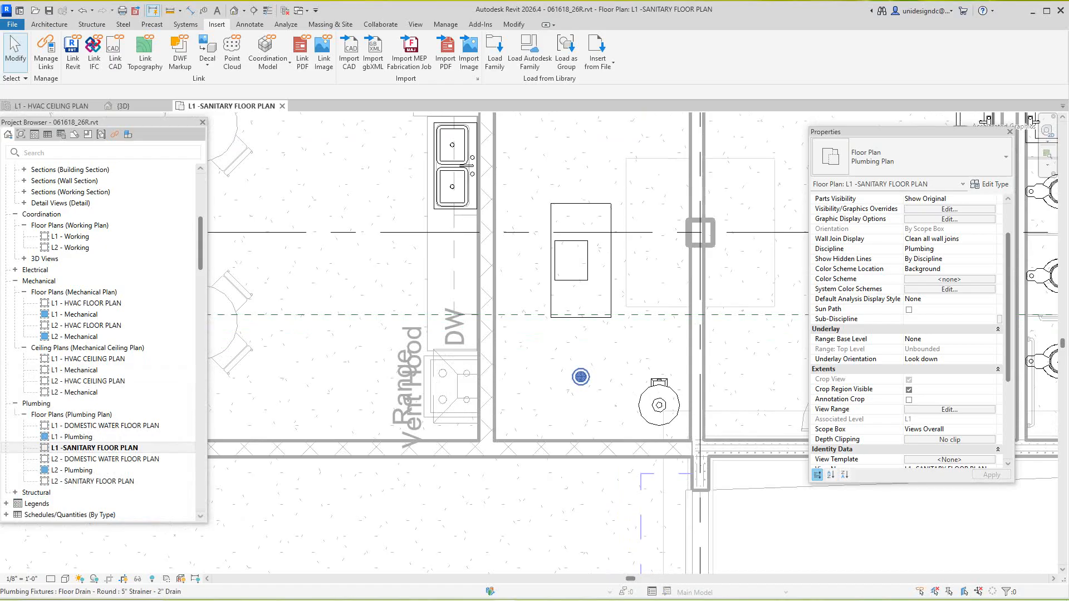
scroll(573, 381, up, 1)
click(581, 376)
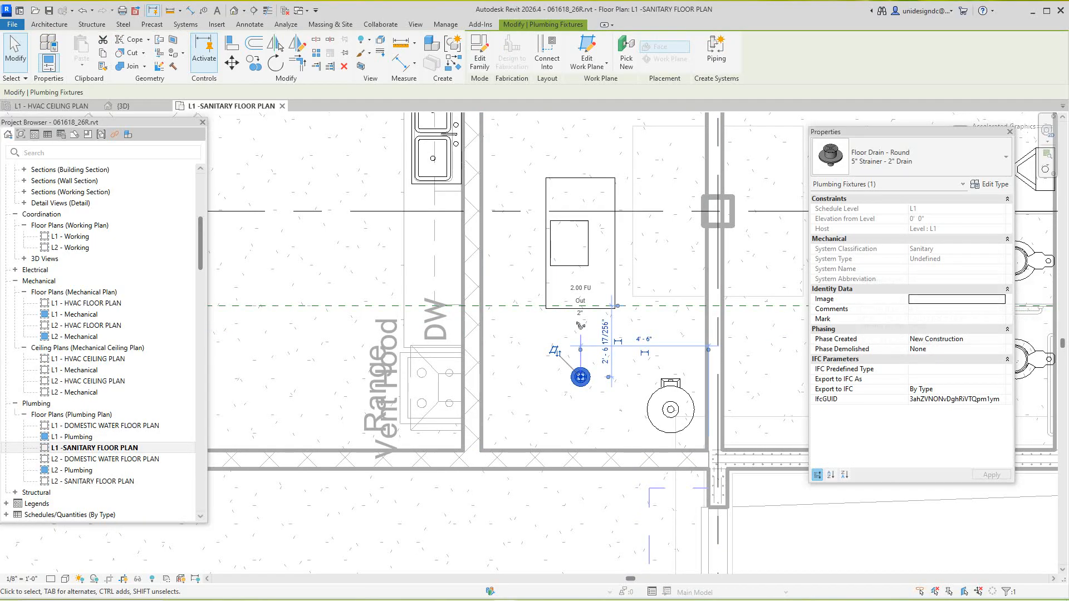
key(Escape)
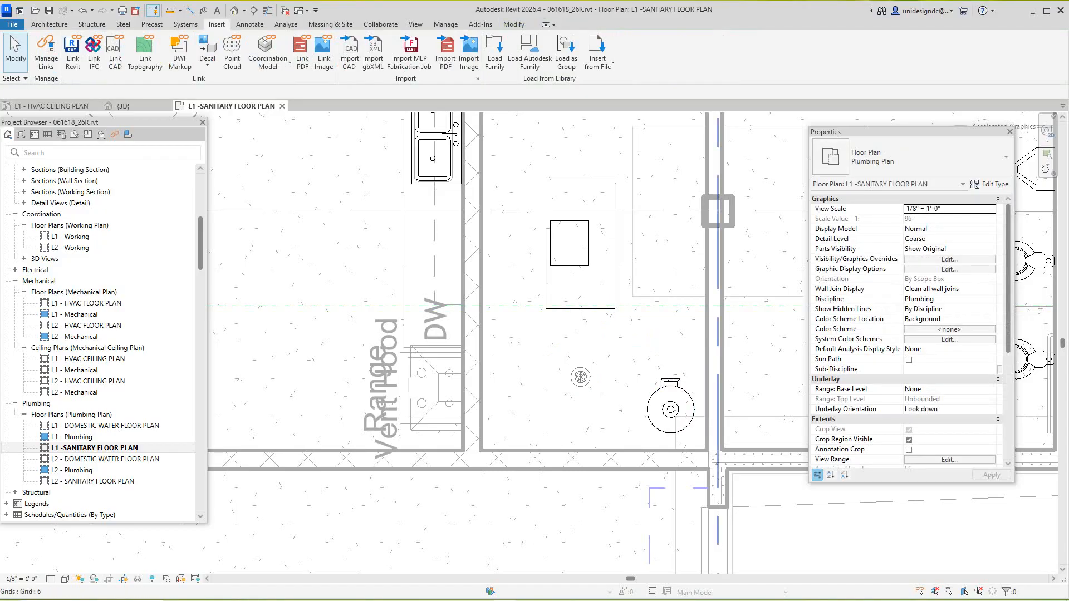
scroll(447, 529, down, 5)
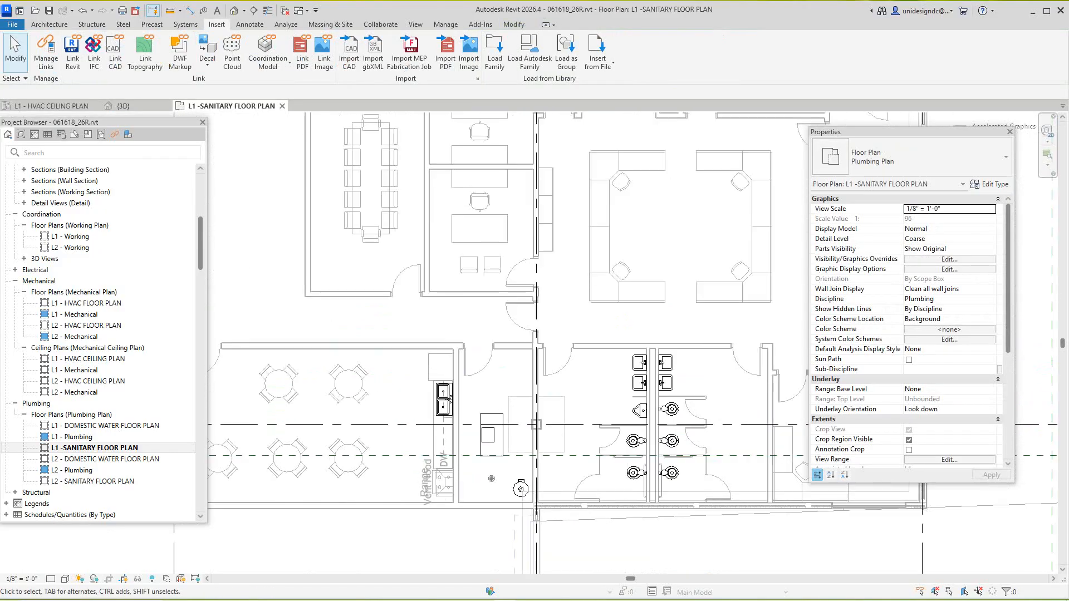
scroll(355, 305, down, 3)
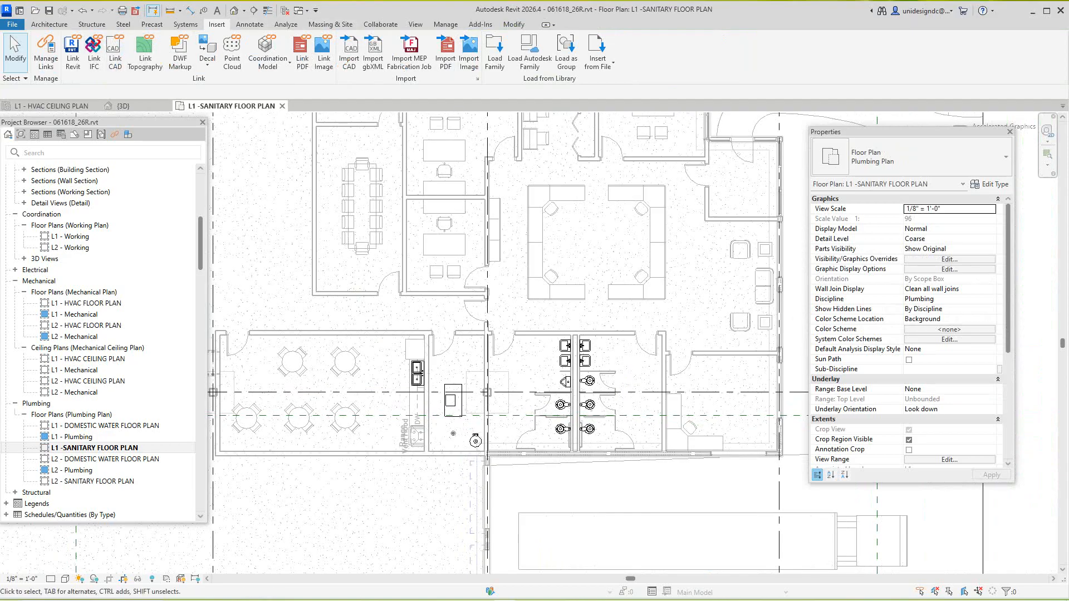
- In the pipe conversion settings for the Sanitary classification, set the main pipe type to PVC - DWV and its middle elevation to -2'-0"
click(185, 24)
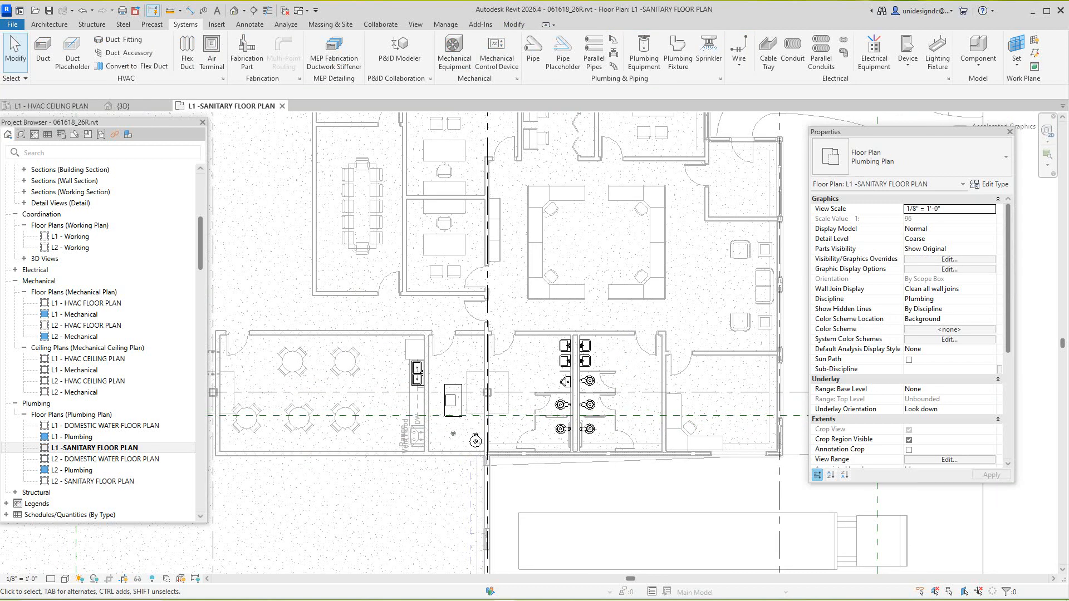
click(720, 78)
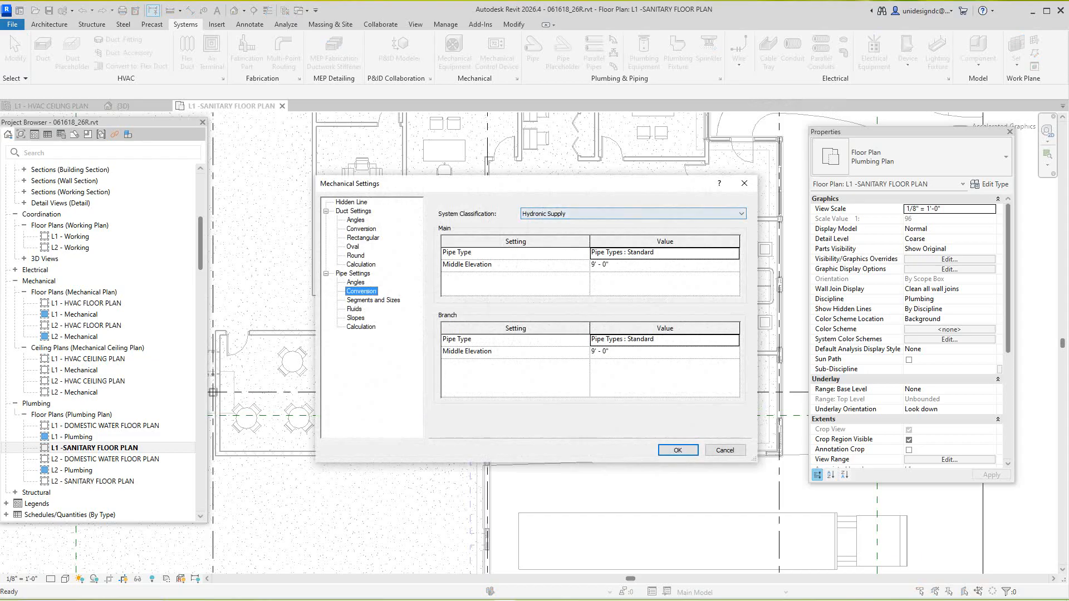
click(632, 213)
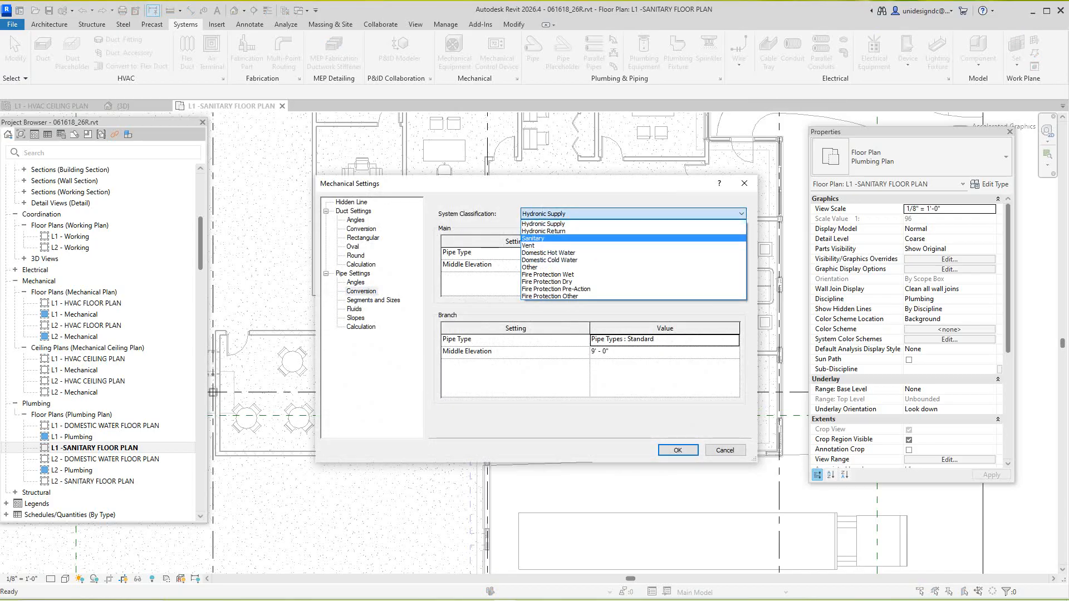
click(532, 239)
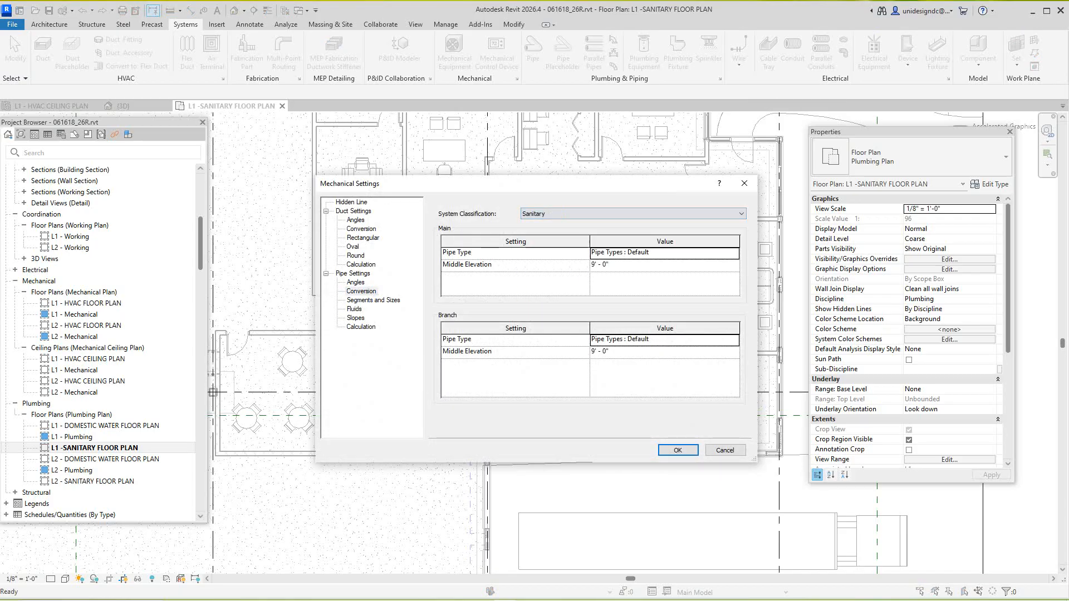
click(663, 252)
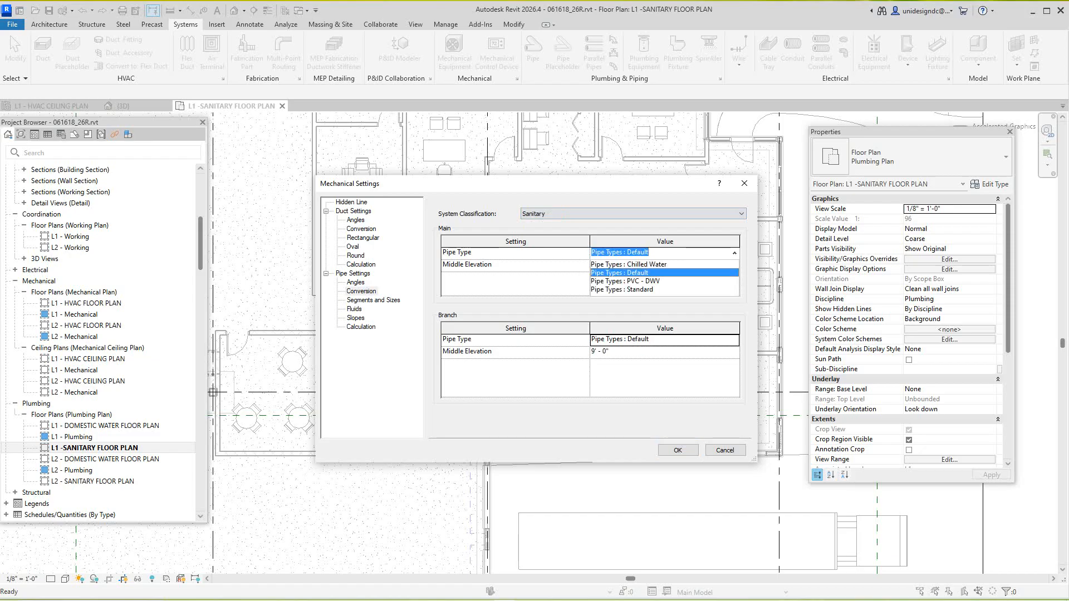
click(626, 281)
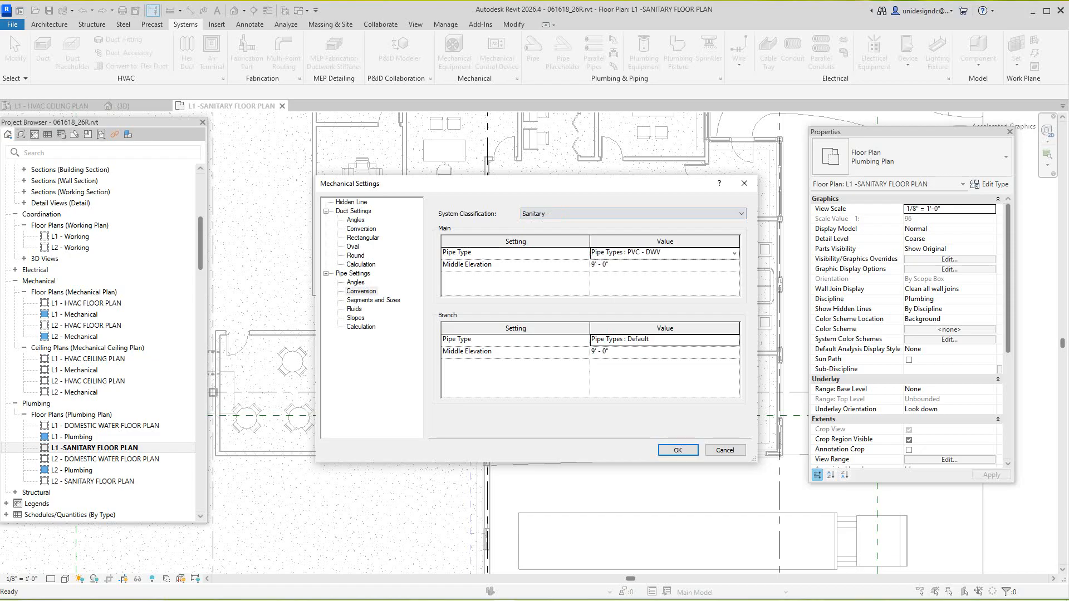
click(599, 265)
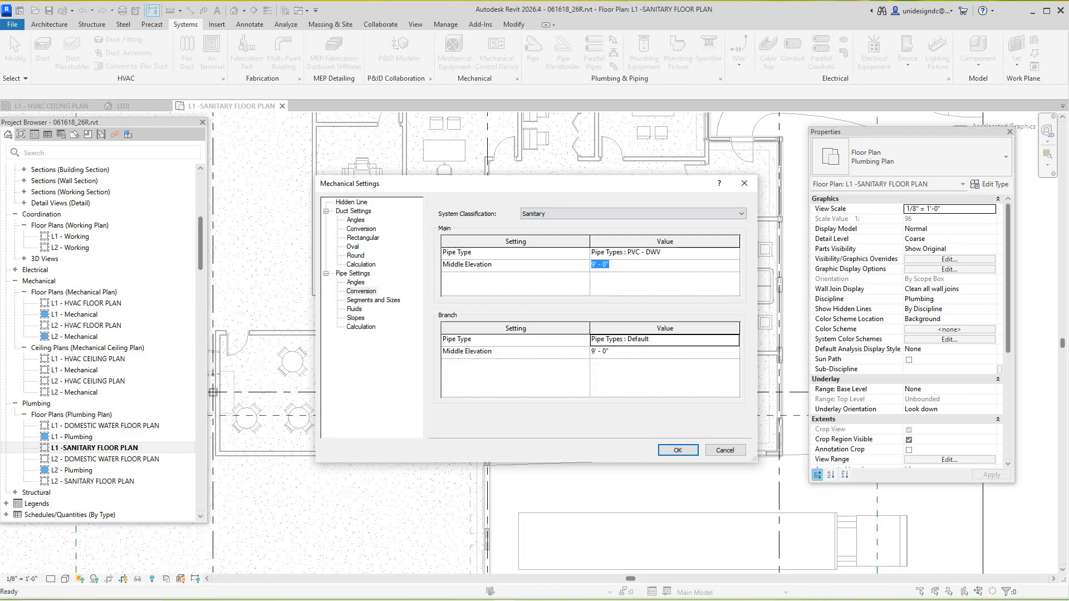
text(+)
text(2)
key(BackSpace)
key(BackSpace)
- Set the Sanitary branch pipe type to PVC - DWV with a middle elevation of -2 feet and accept the mechanical settings
click(734, 339)
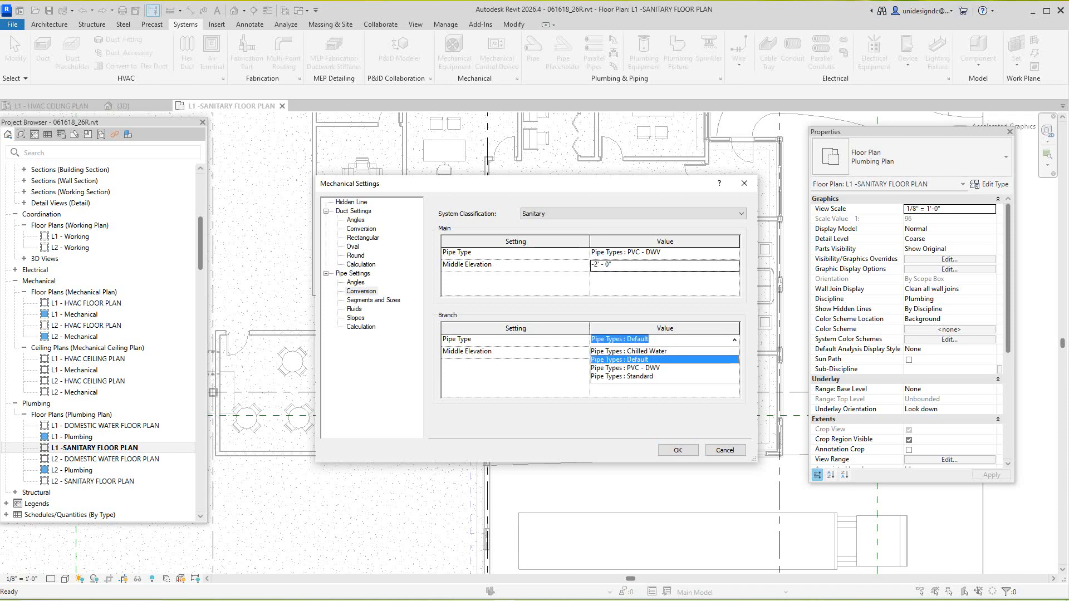
click(625, 368)
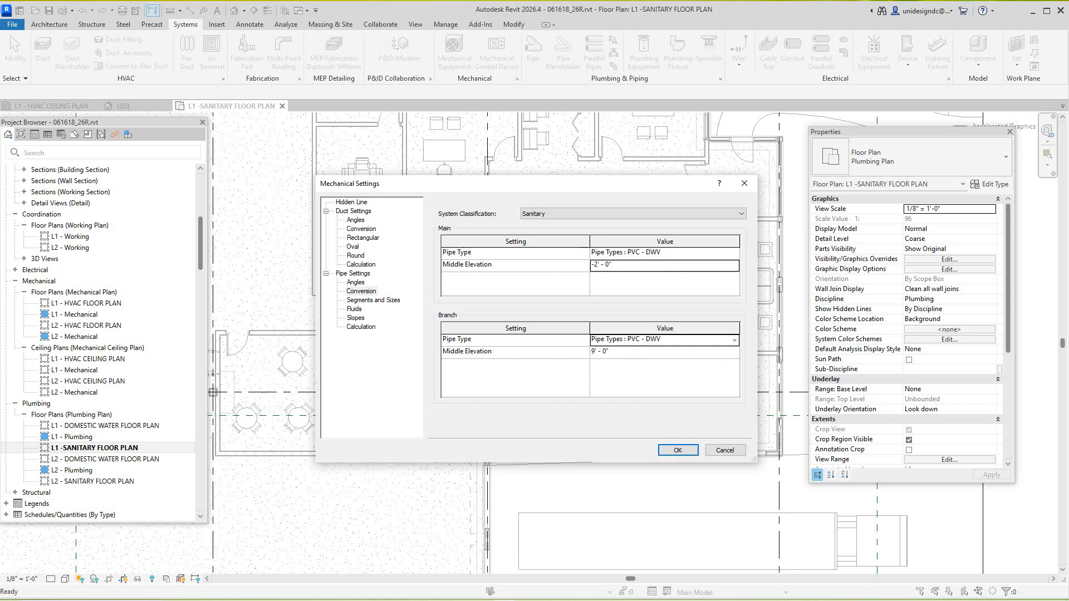
double_click(664, 352)
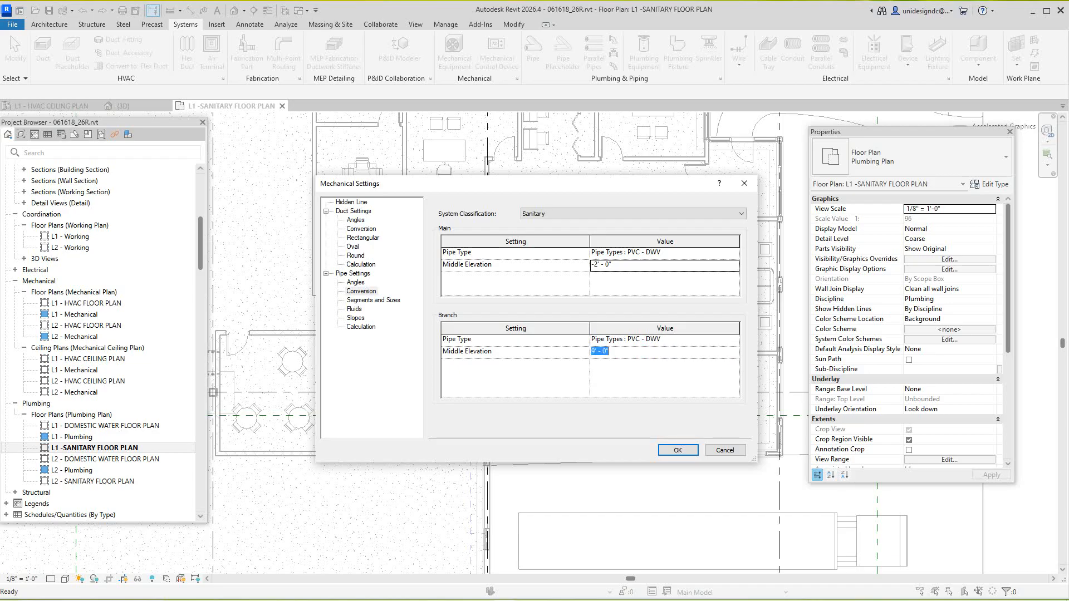
text(-2)
click(677, 450)
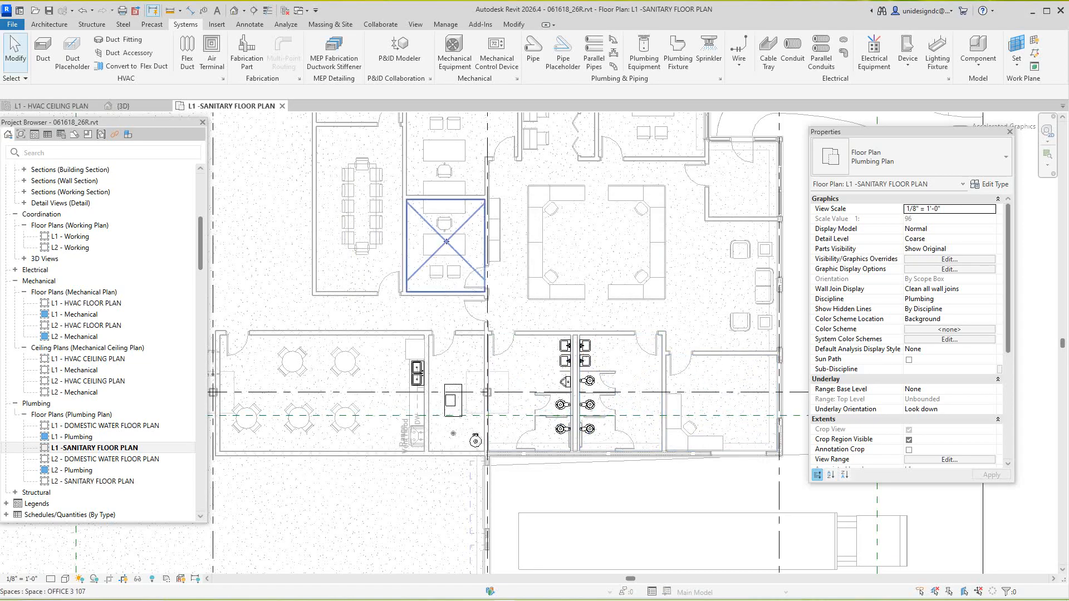
- Create a Sanitary piping system named Sanitary 1 from the southernmost water closet in the west restroom
scroll(570, 280, down, 3)
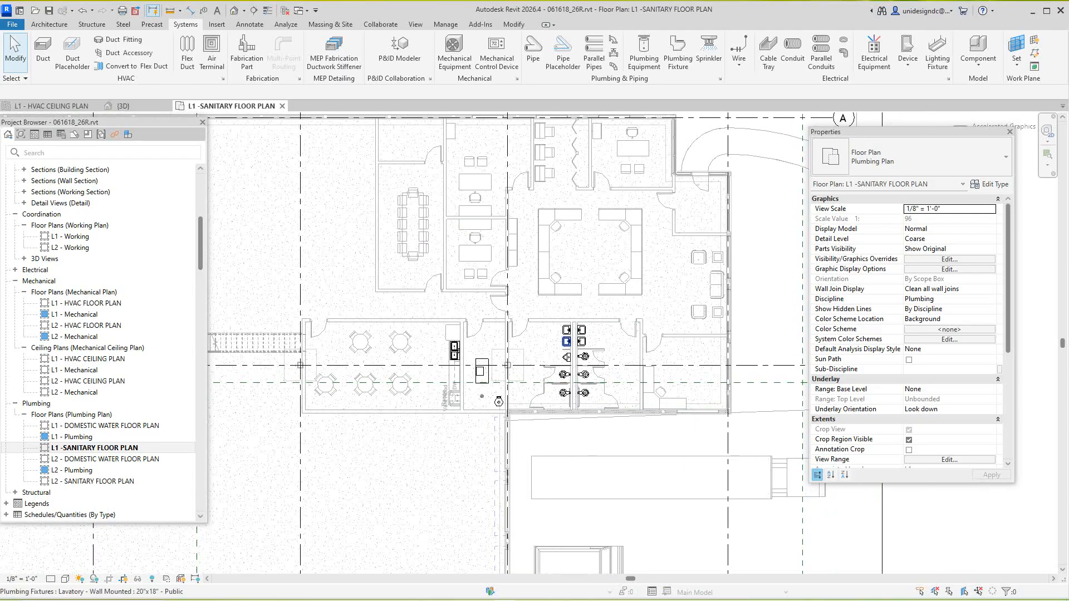
scroll(535, 416, up, 2)
scroll(549, 367, down, 1)
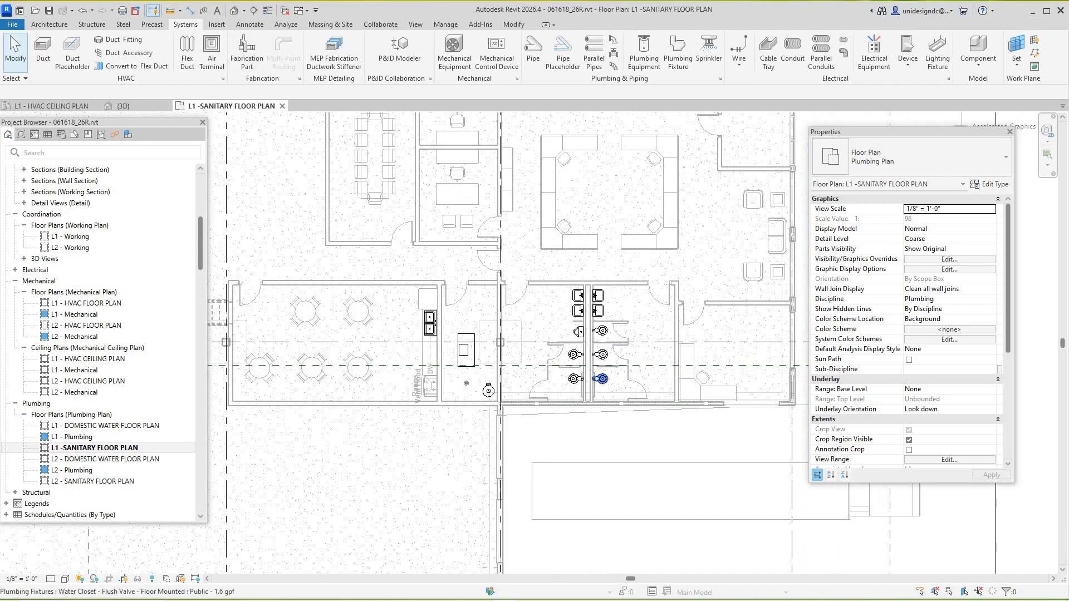
click(574, 378)
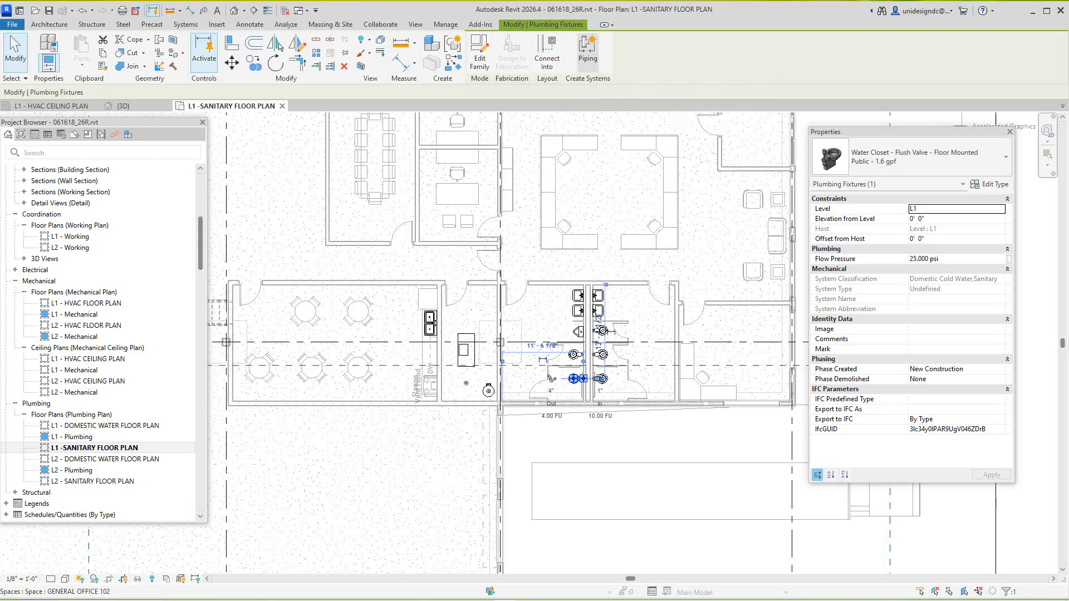
click(587, 50)
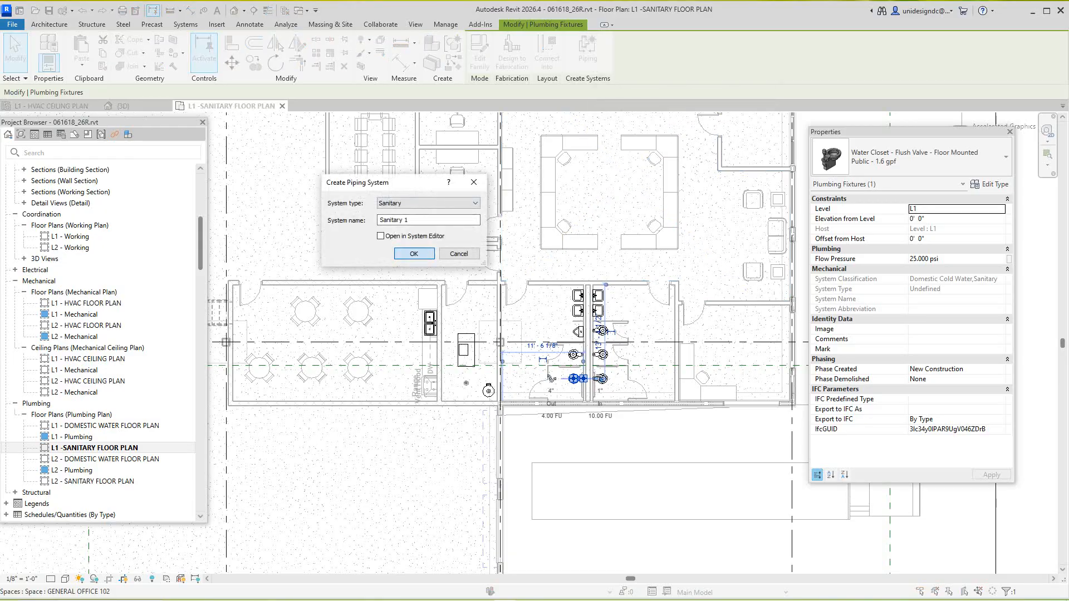
key(Return)
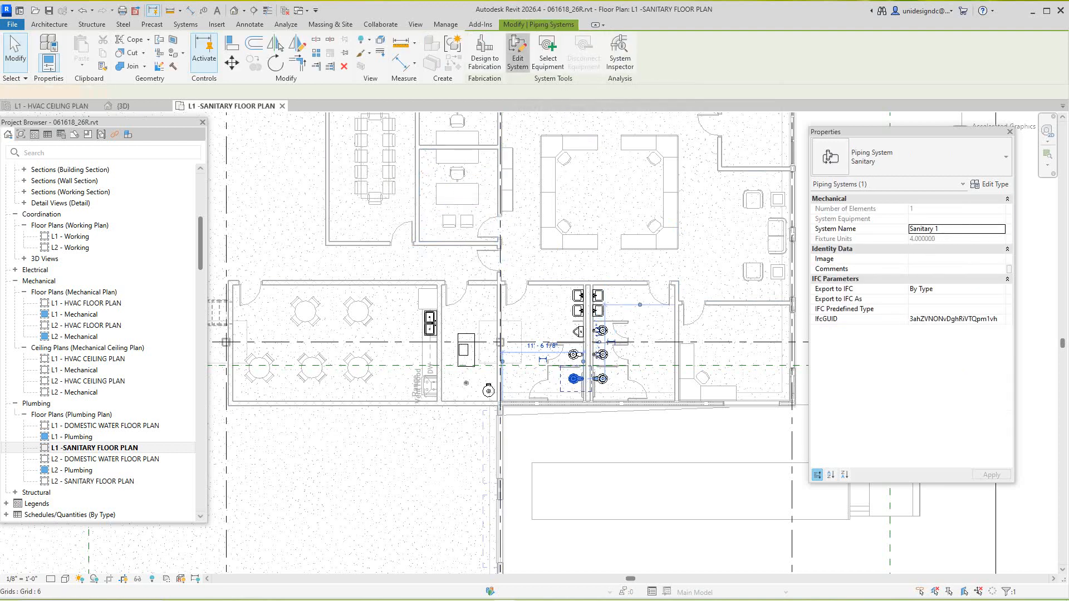
- Add the other water closets, the urinal and the lavatories of both restrooms, plus the kitchen double sink through Connector 3, to Sanitary 1
click(517, 53)
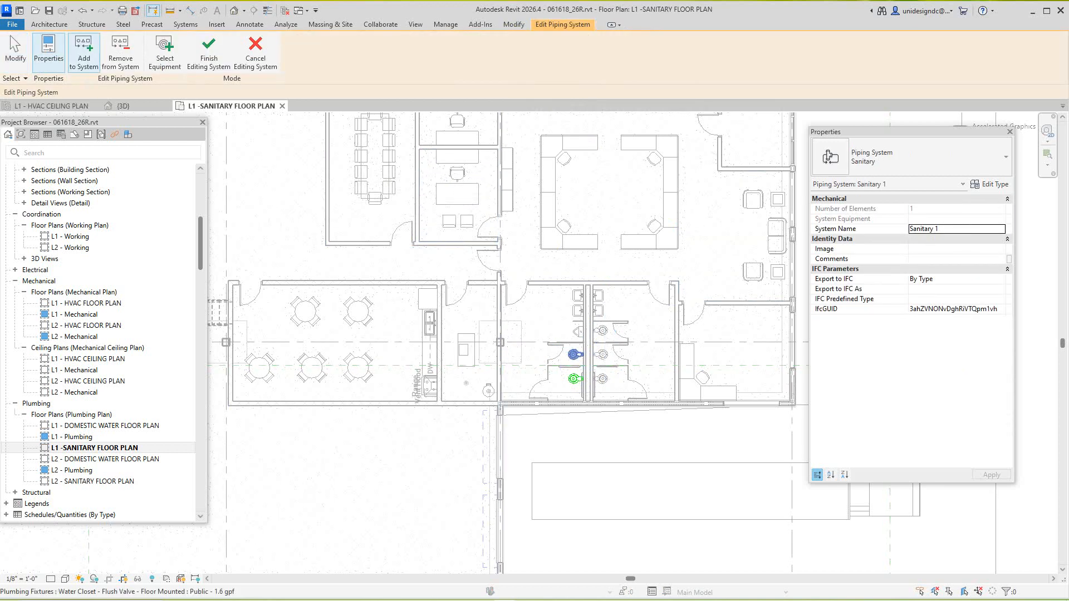
click(578, 332)
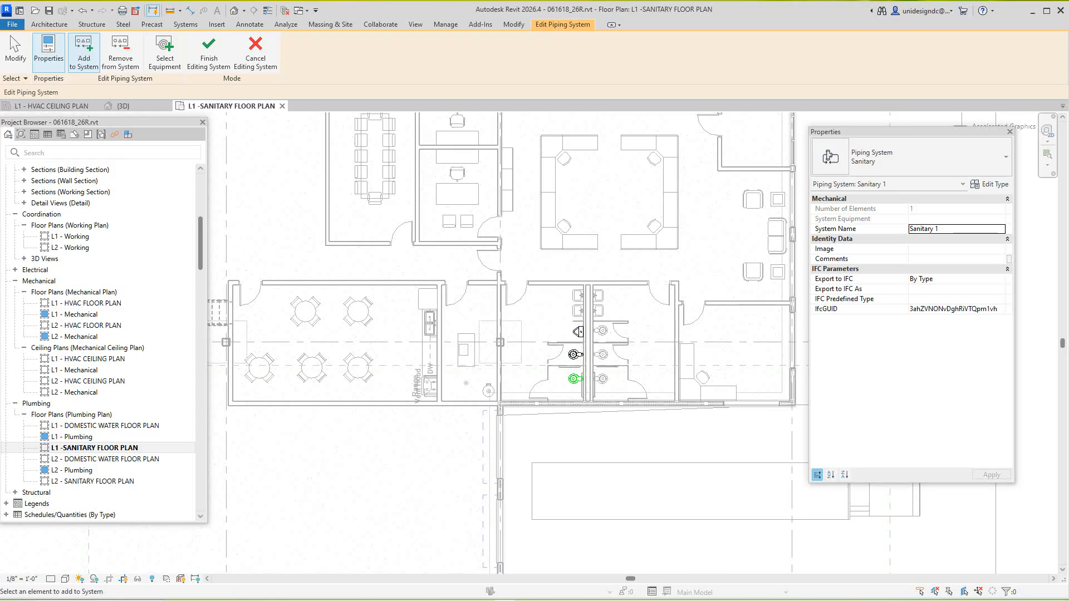
click(578, 310)
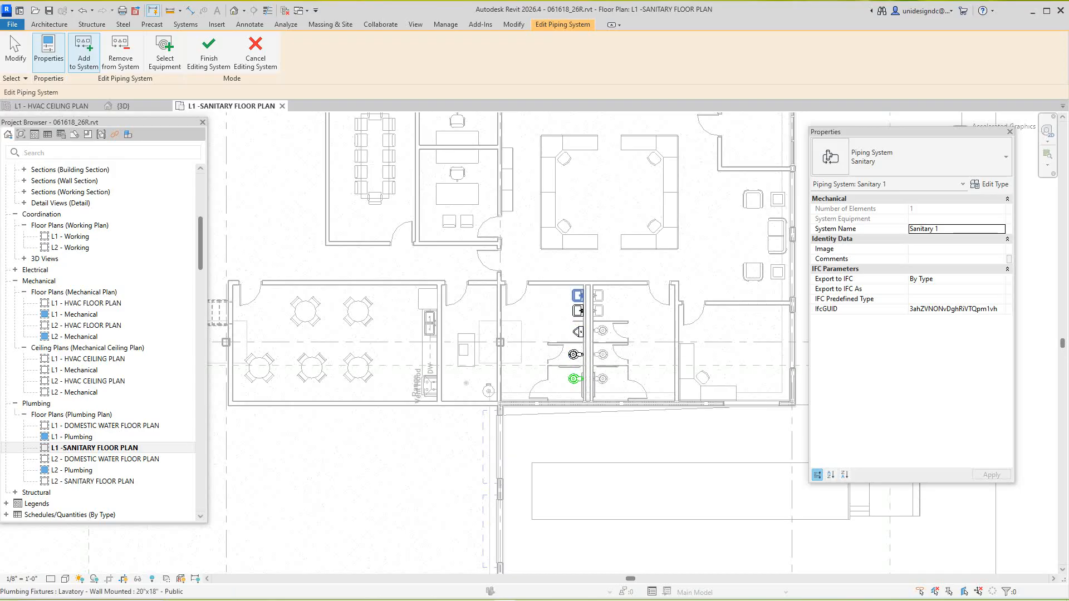
click(578, 295)
click(598, 310)
click(600, 331)
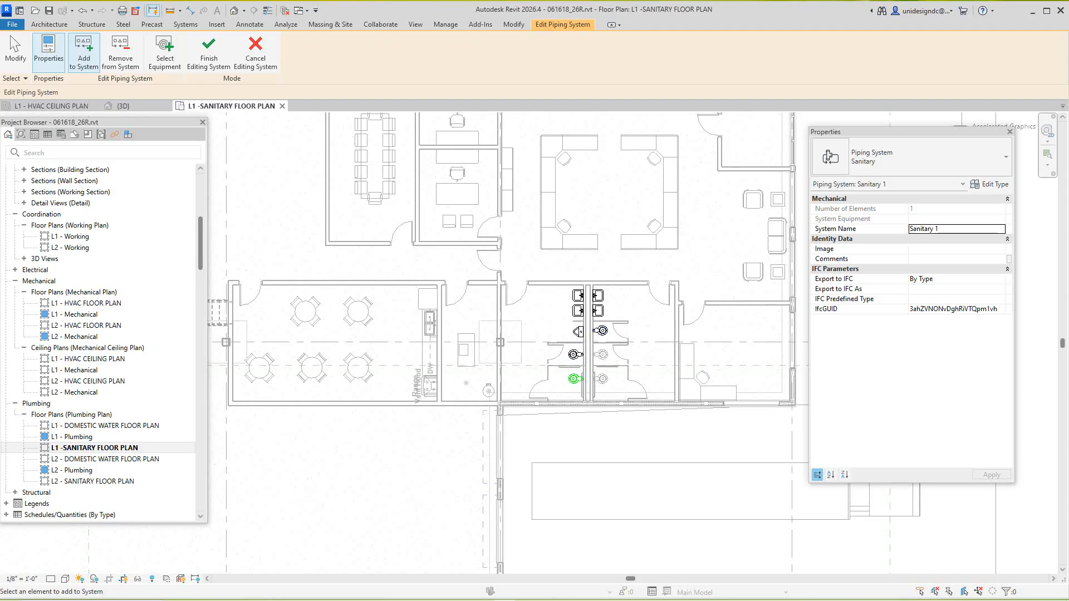
click(600, 354)
click(600, 379)
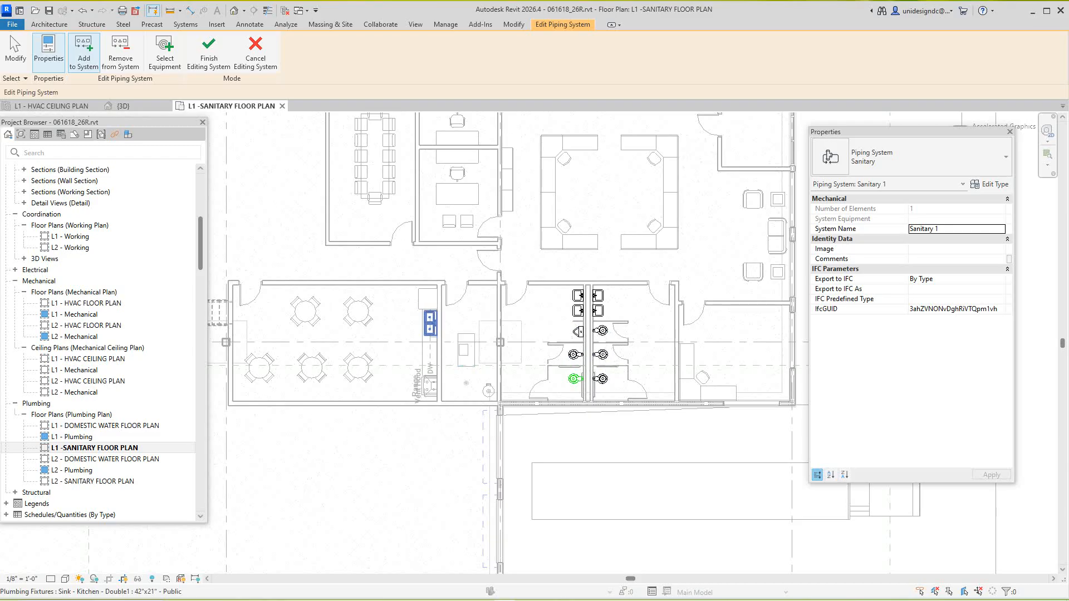
click(430, 324)
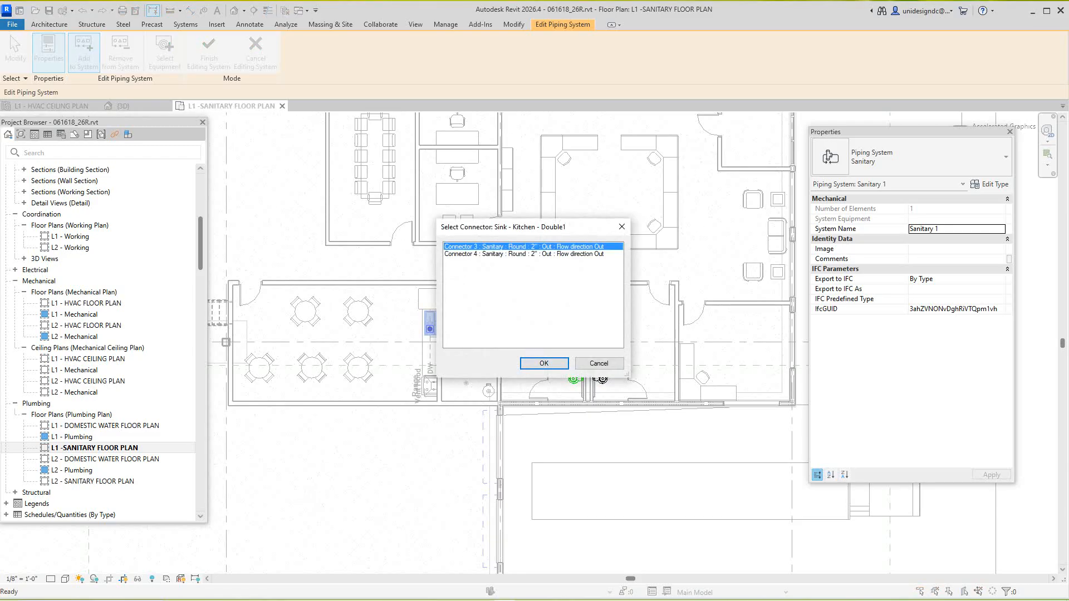
key(Return)
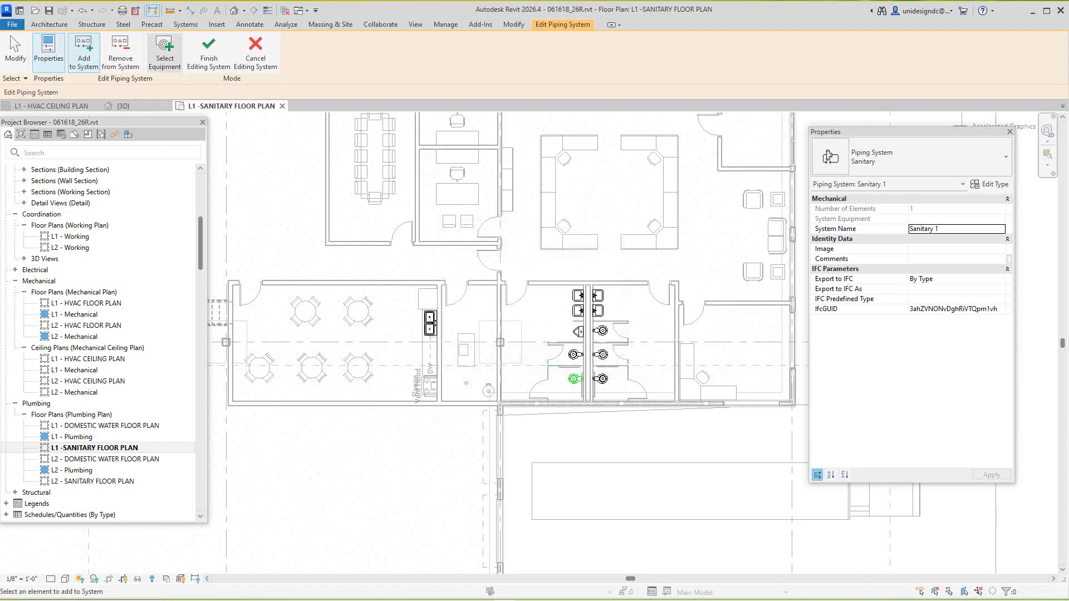
- Assign the round floor drain as the equipment of the Sanitary 1 system and finish editing the system
click(164, 53)
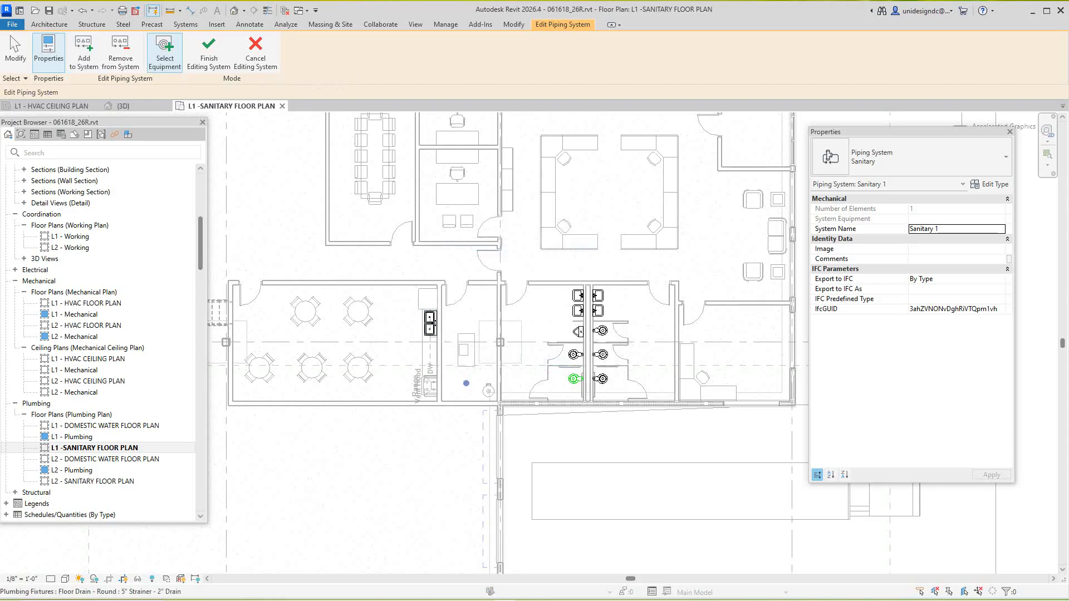
click(466, 383)
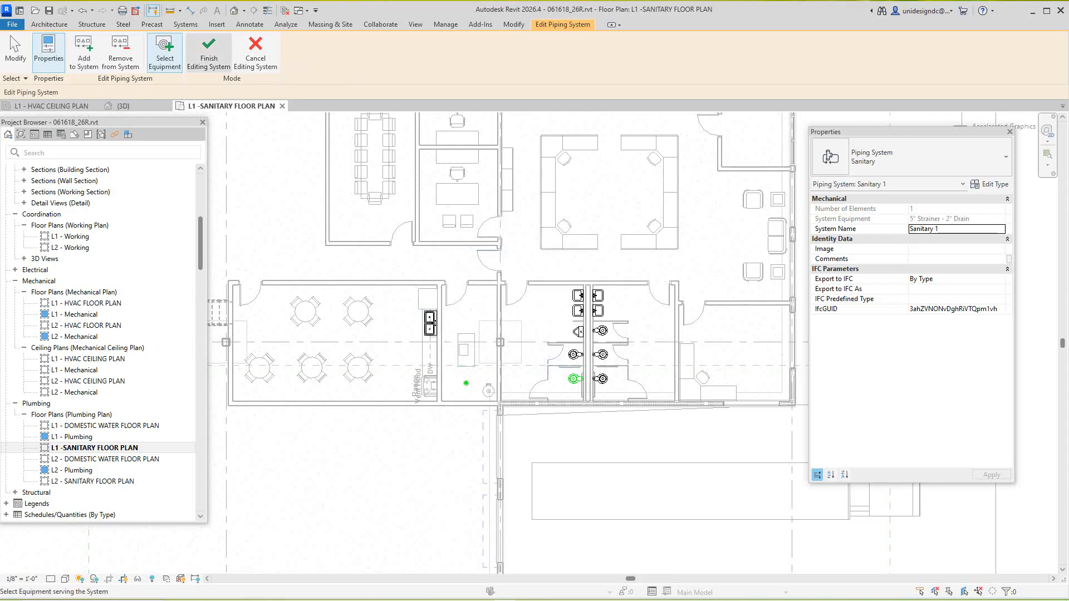
click(209, 53)
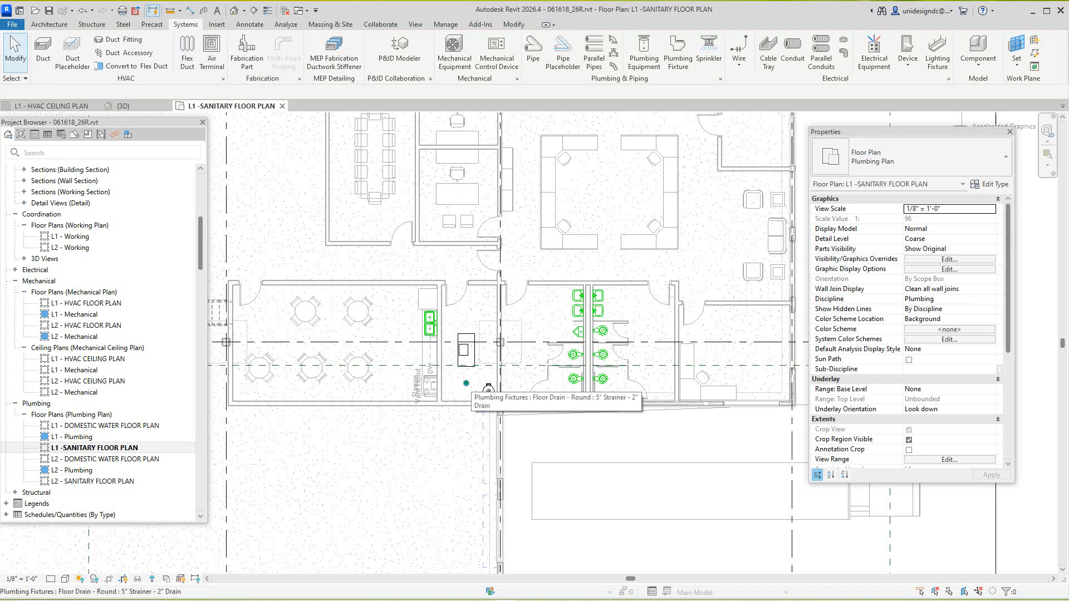
- Generate the pipe layout for the Sanitary 1 system using Network solution 3 of 4
key(Tab)
click(487, 391)
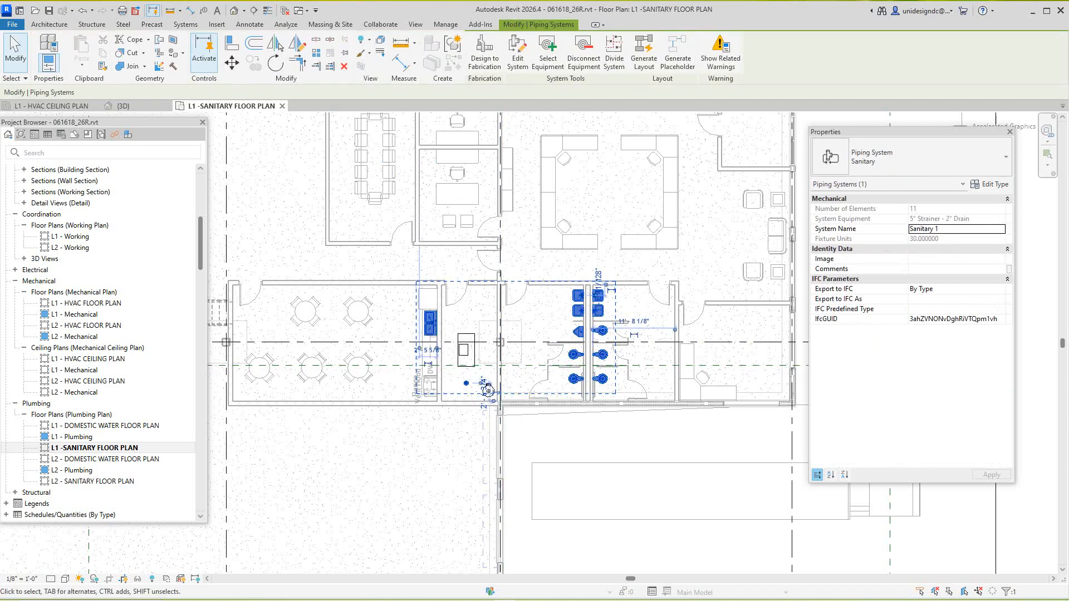
click(644, 53)
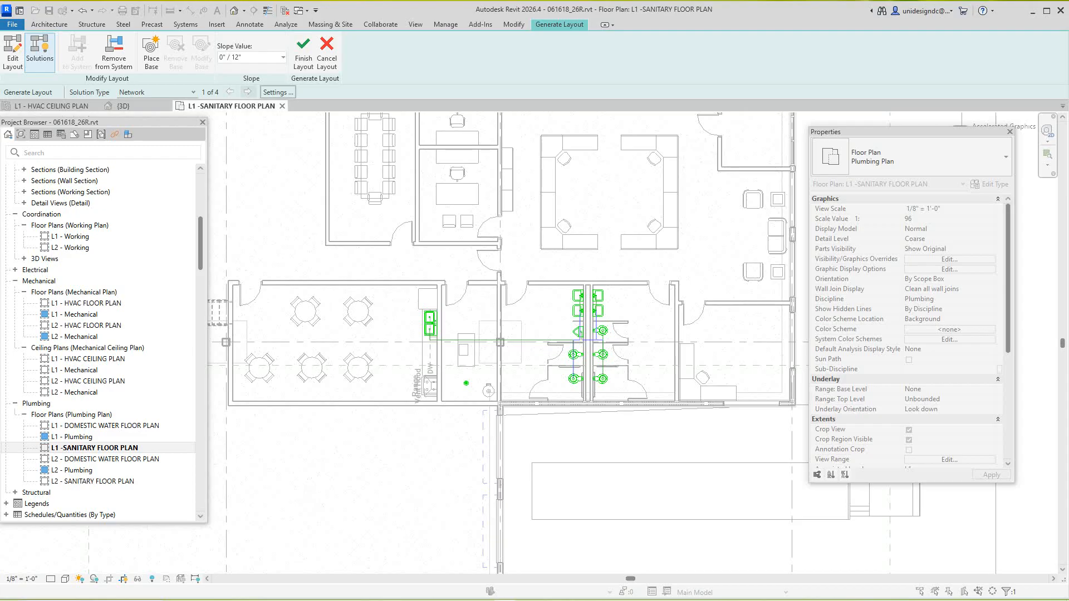
click(248, 92)
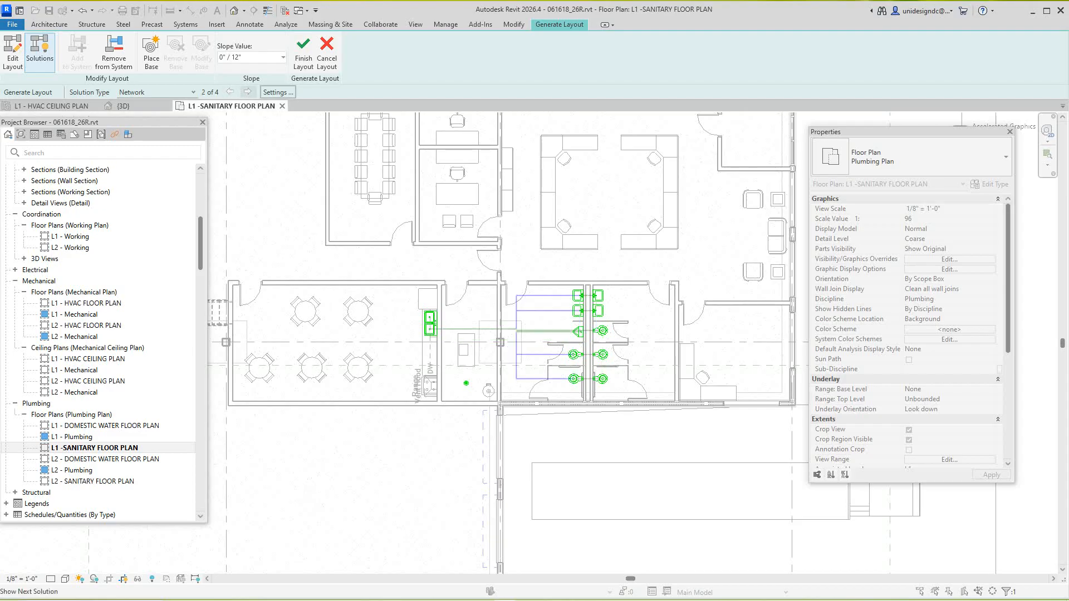
click(247, 92)
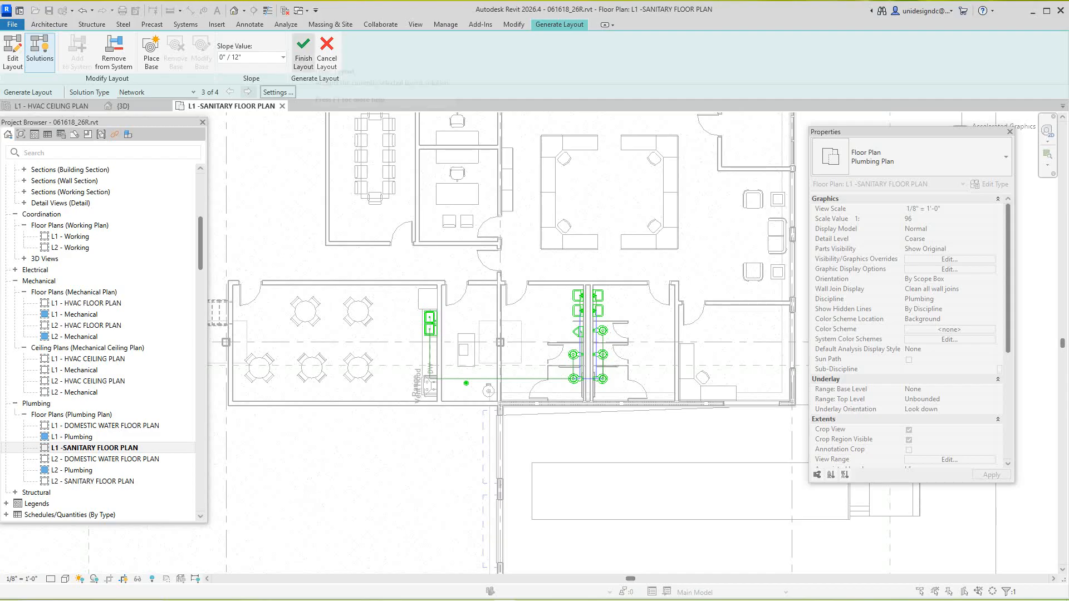
click(304, 53)
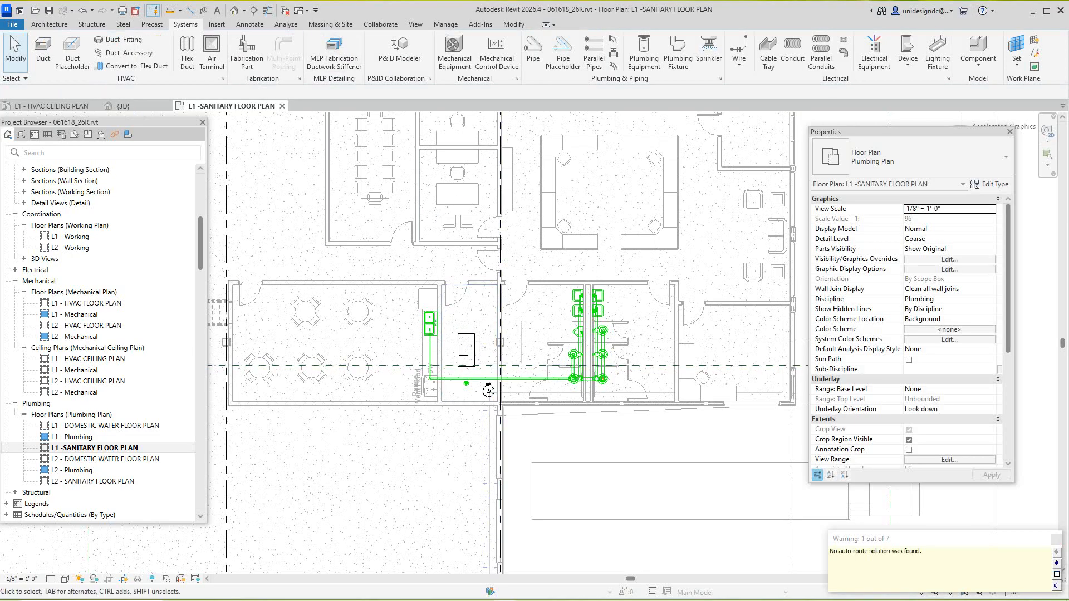
- Set the sanitary floor plan's detail level to Fine and inspect the generated piping around the restrooms
click(50, 579)
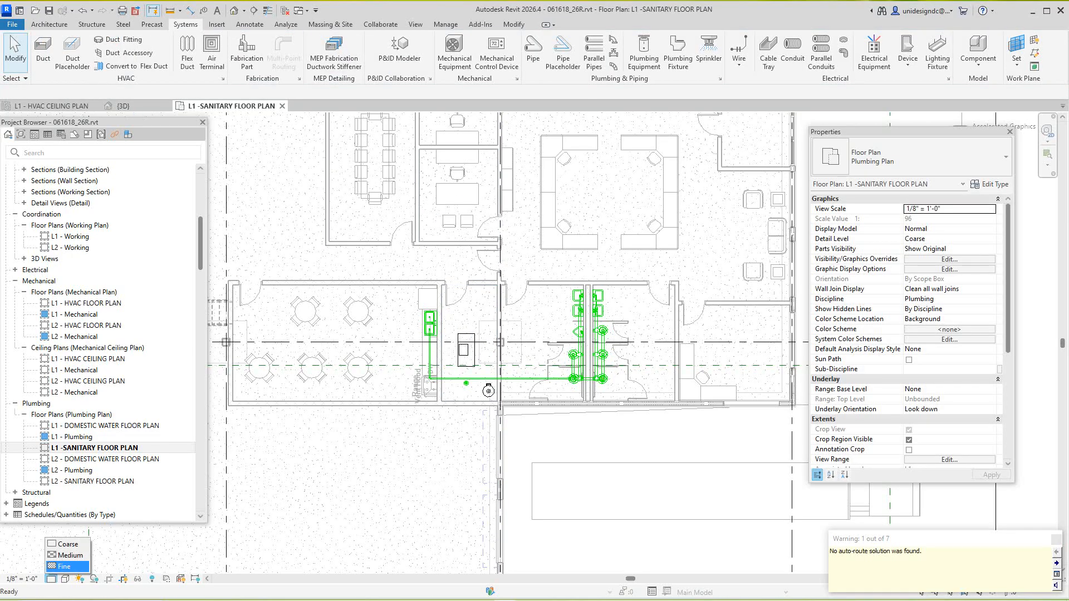
click(64, 567)
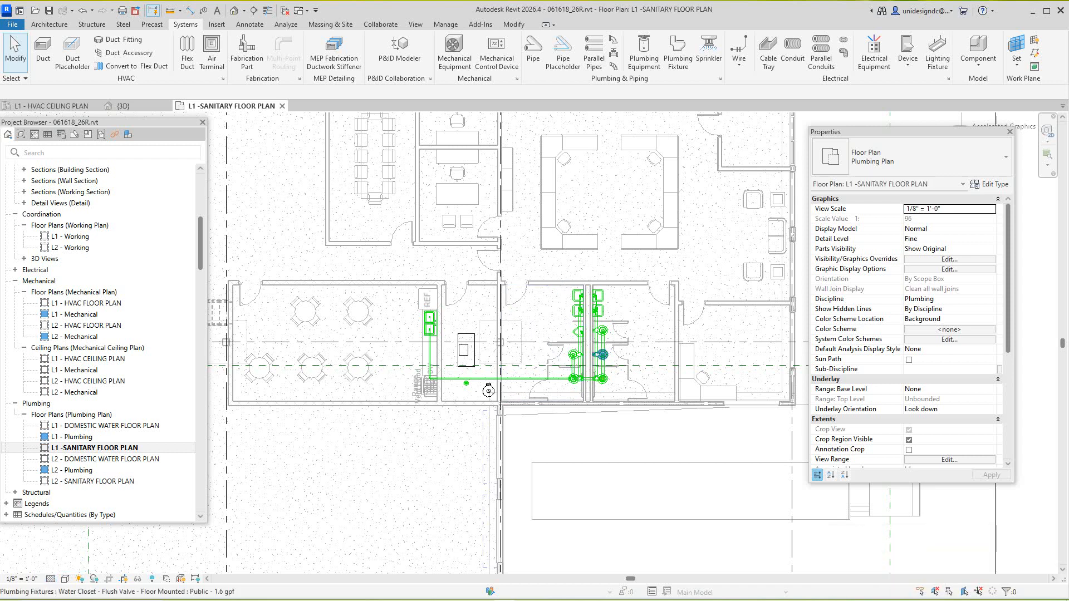
scroll(594, 354, up, 2)
scroll(588, 352, up, 1)
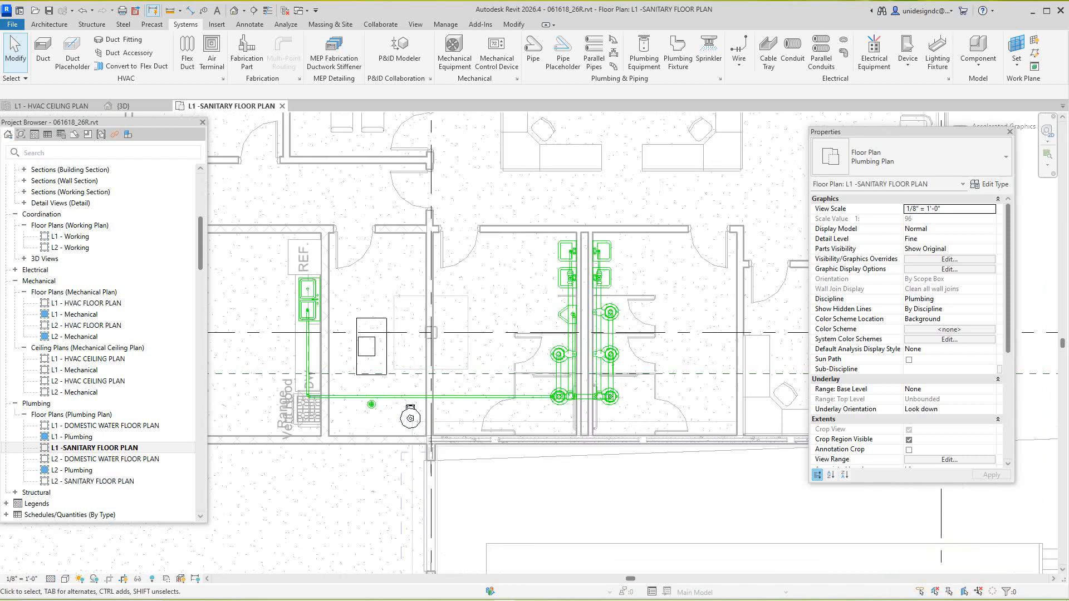
scroll(396, 473, down, 2)
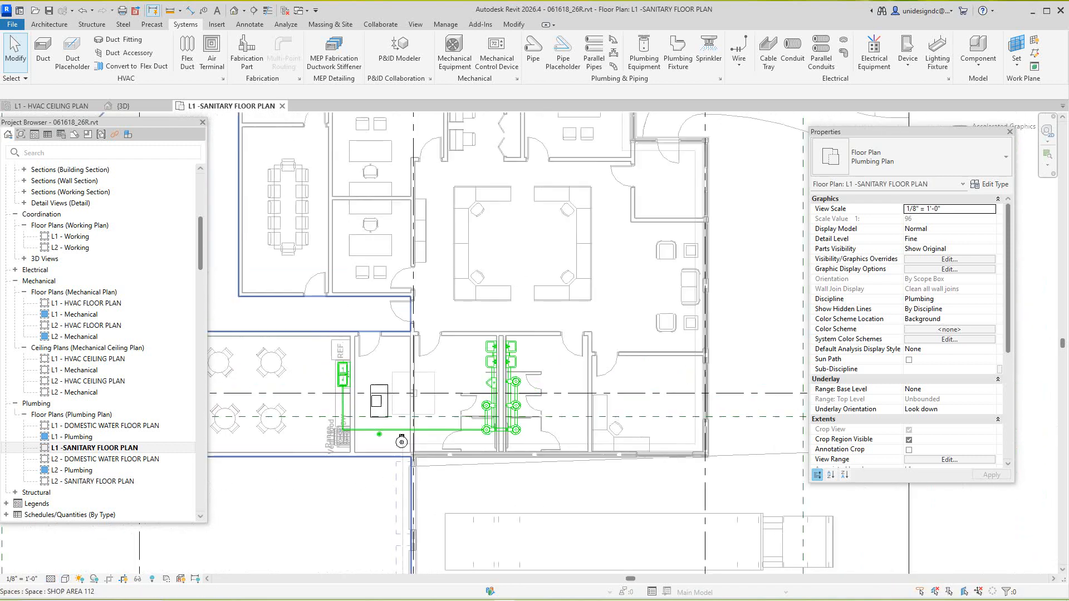
- Create a callout around the kitchen sink wall, floor drain and both restrooms on the L1 sanitary floor plan
middle_drag(396, 473, 448, 456)
scroll(473, 462, down, 1)
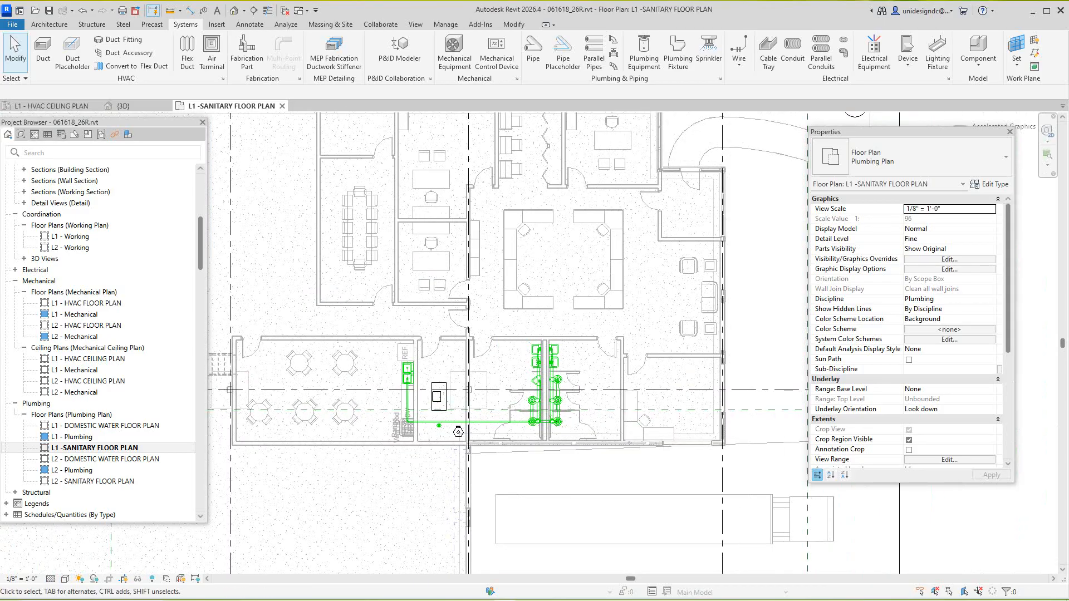
scroll(490, 461, down, 1)
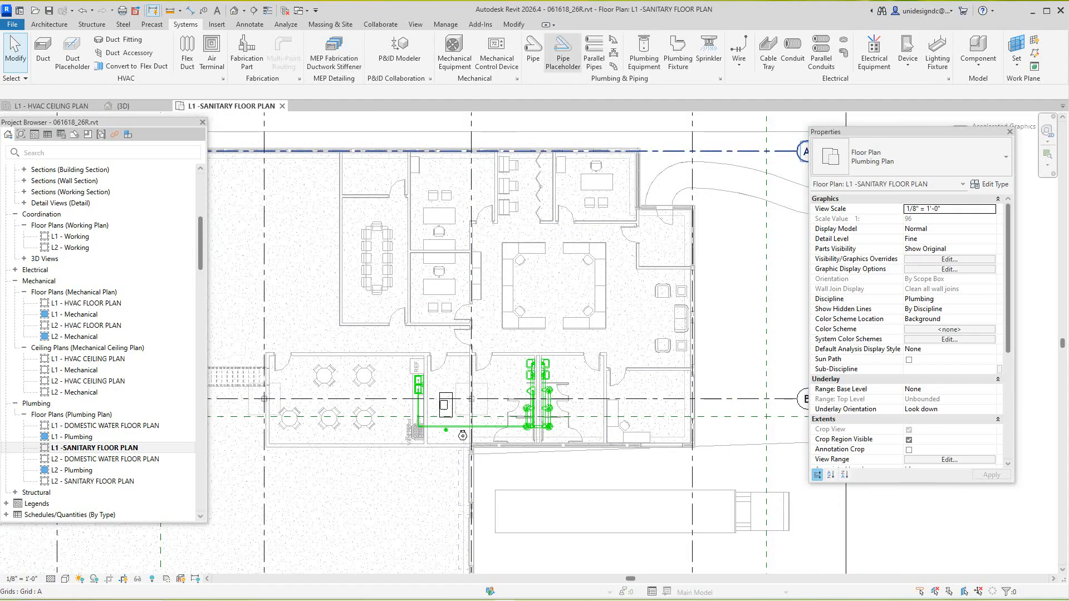
click(416, 24)
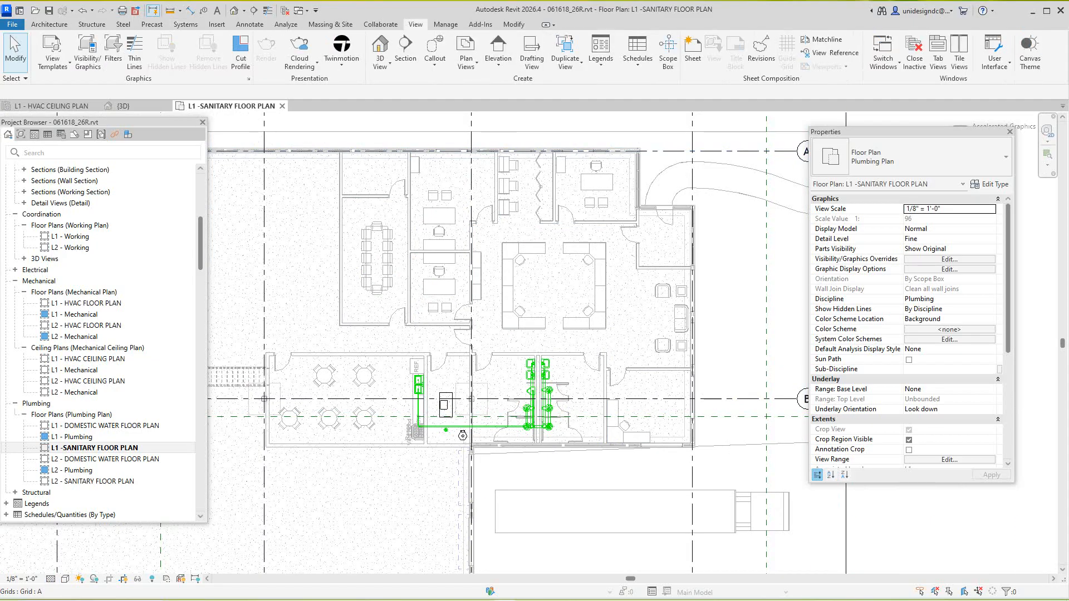
click(434, 48)
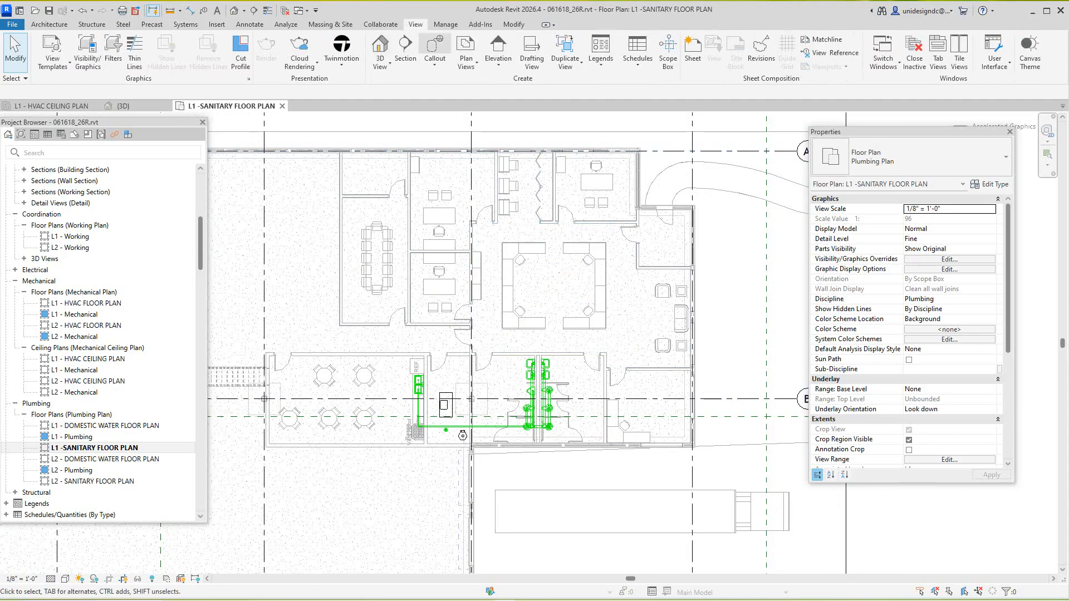
click(396, 341)
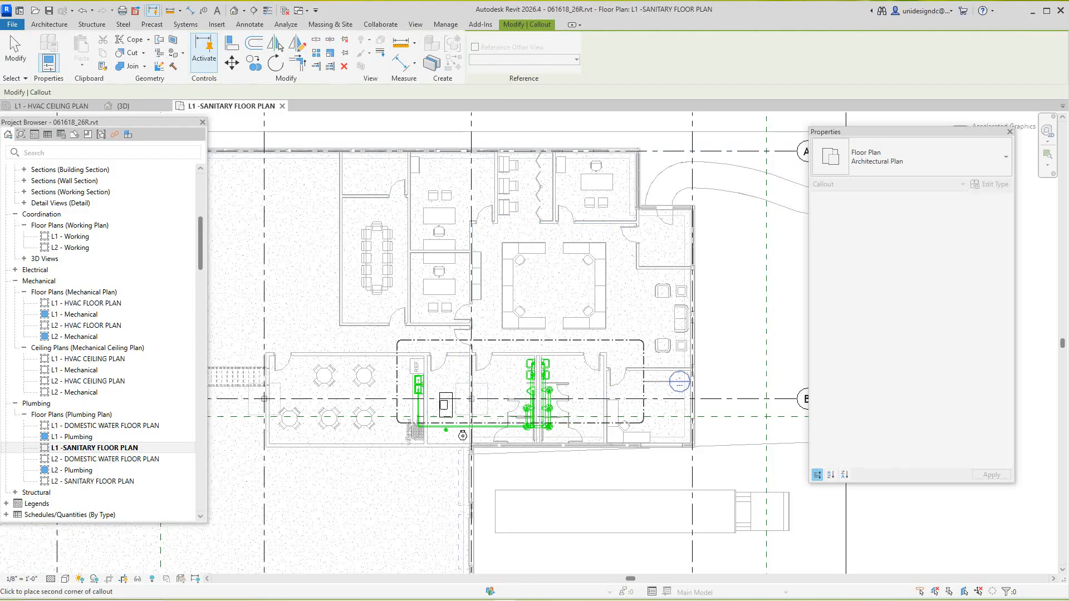
click(571, 469)
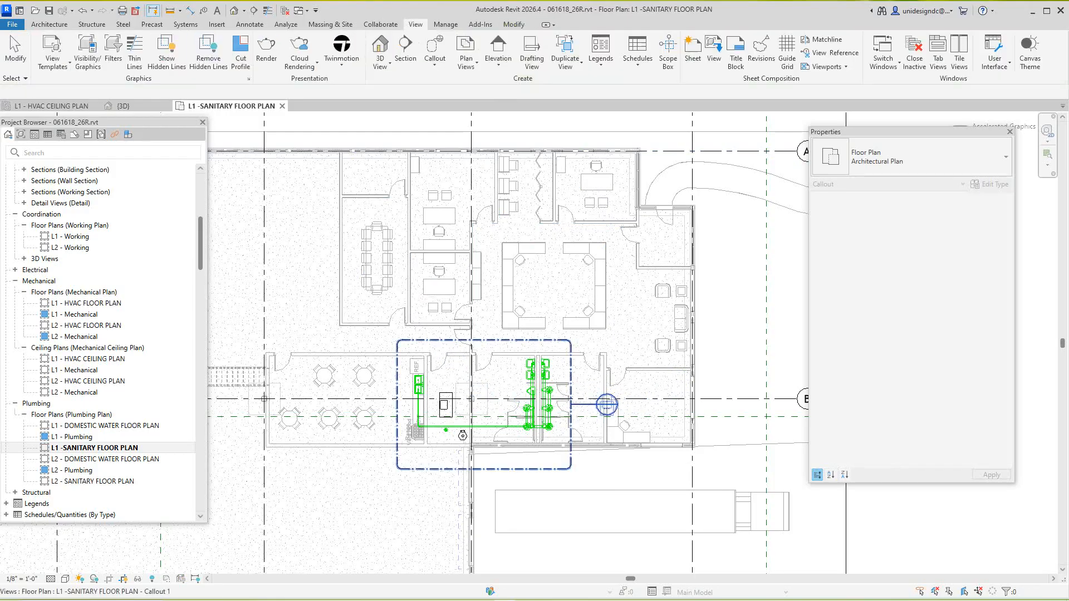
- Move the callout's head from beside the restrooms to just below the callout boundary
click(596, 405)
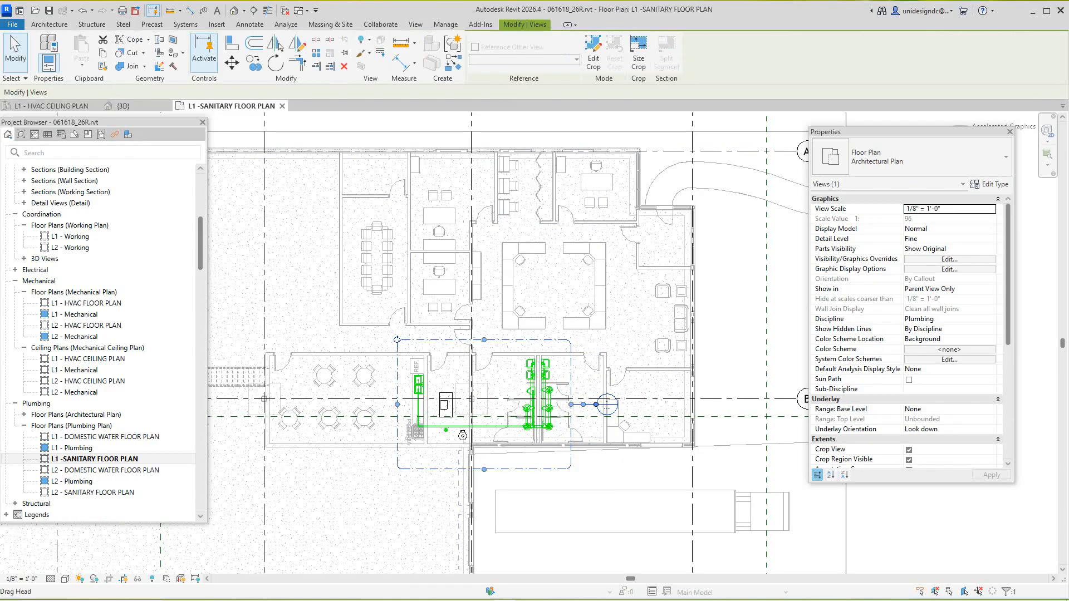
drag(597, 404, 598, 450)
drag(522, 509, 510, 509)
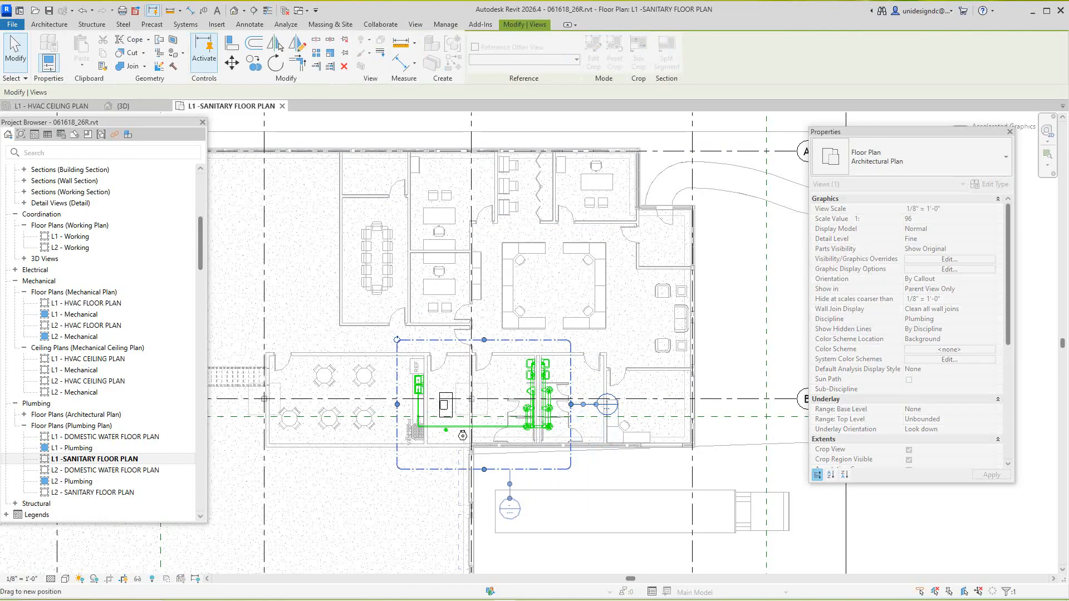
key(Escape)
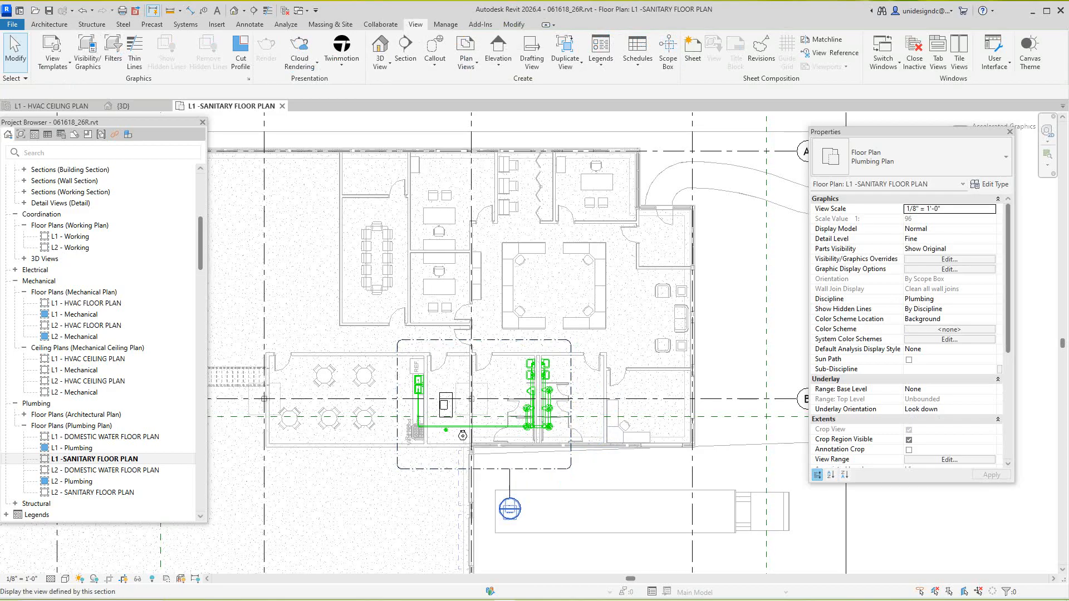
- Open the new callout view and examine the piping between the kitchen and the restrooms
double_click(510, 509)
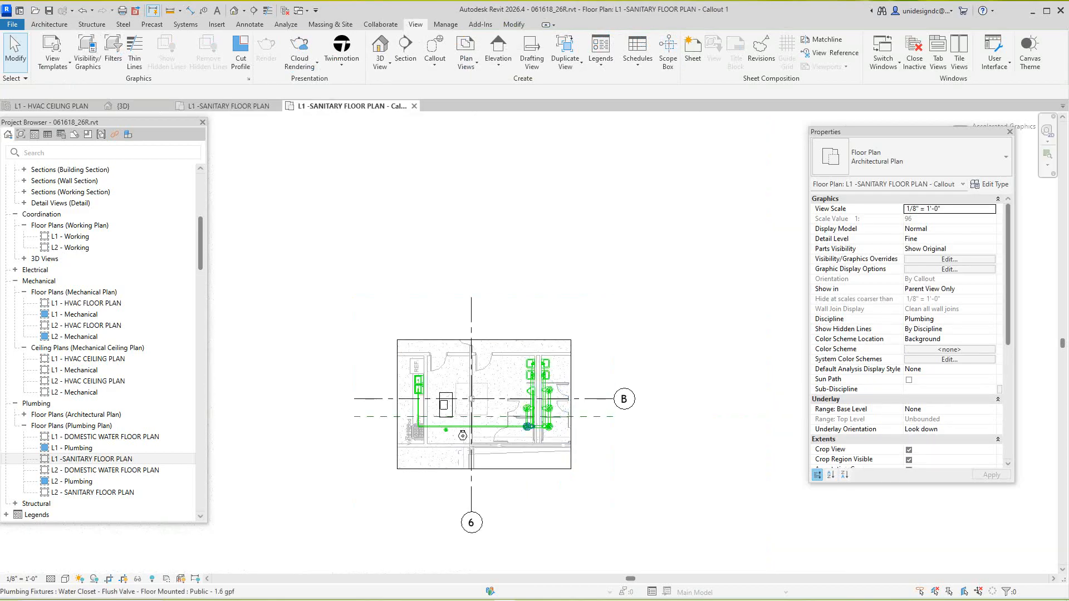
scroll(545, 445, down, 3)
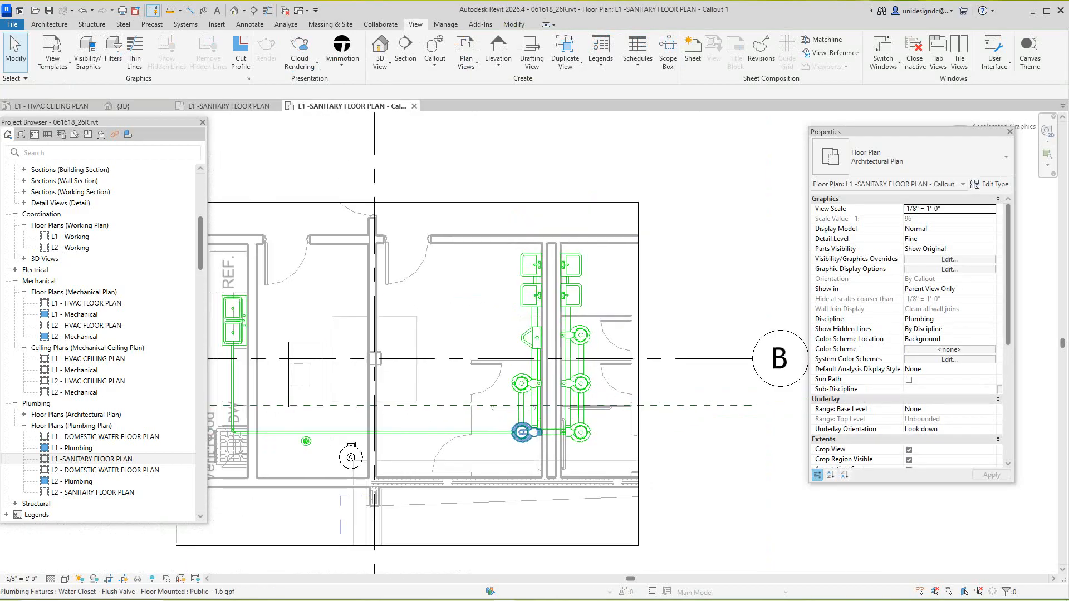
drag(898, 133, 912, 171)
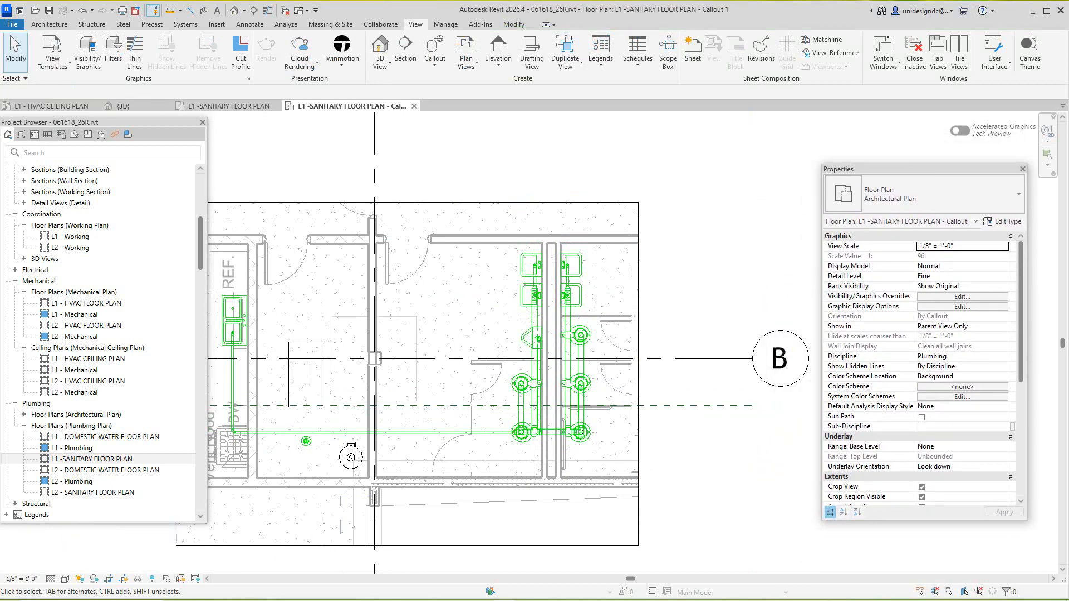
scroll(594, 200, down, 2)
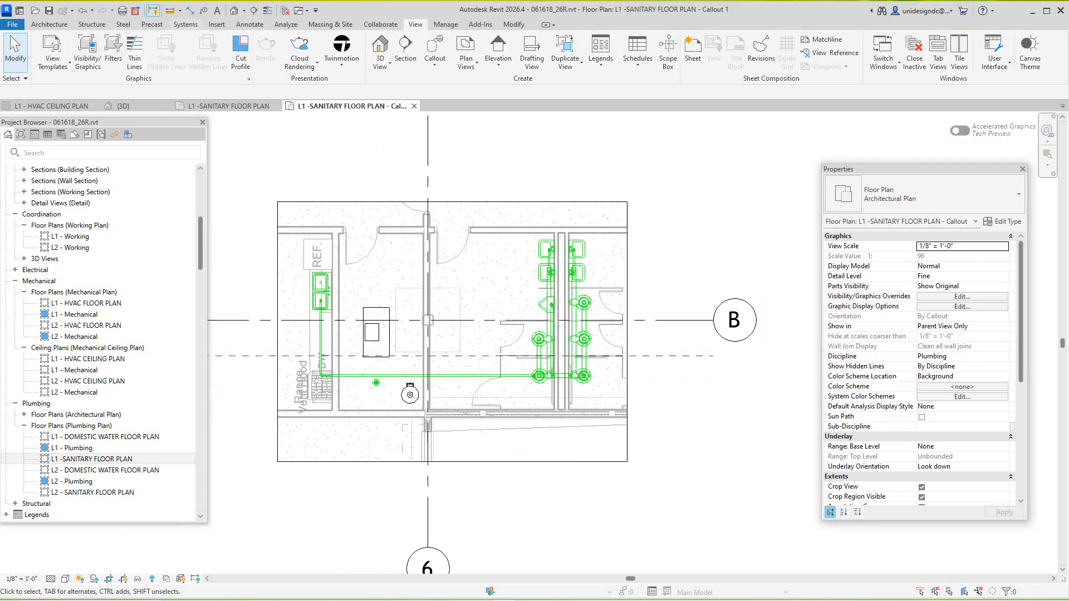
- Switch to the default 3D view and orient it to the floor plan L1 -SANITARY FLOOR PLAN - Callout 1
click(124, 106)
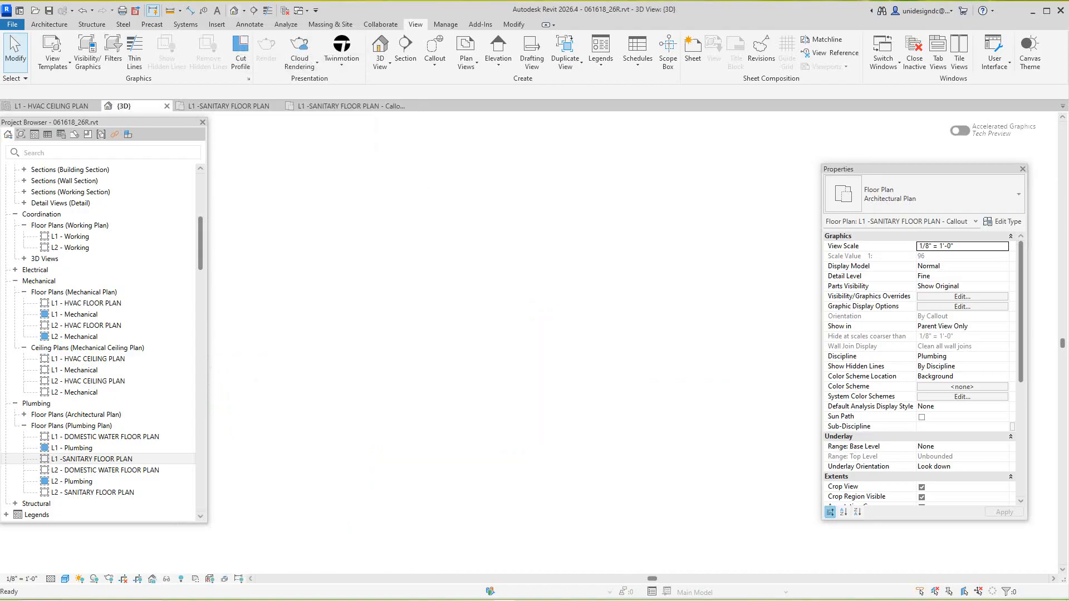
scroll(633, 288, down, 1)
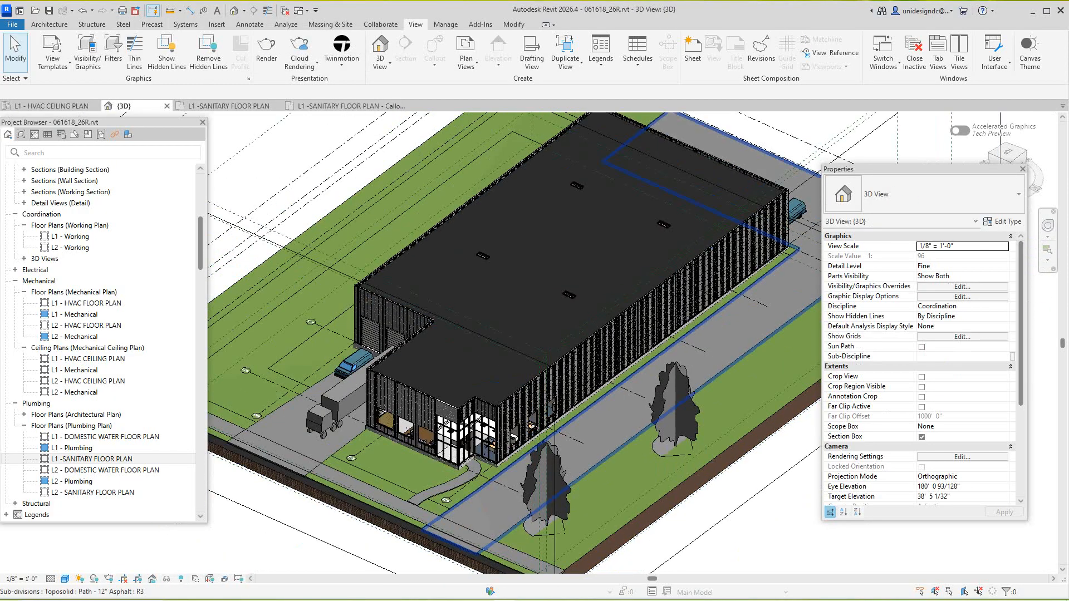
drag(936, 170, 826, 172)
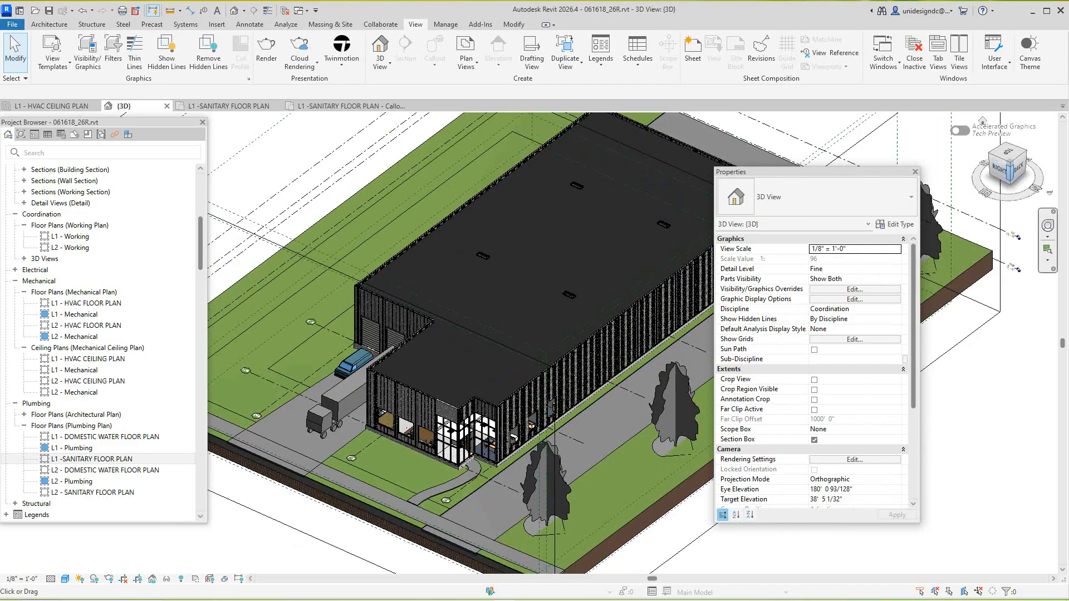
right_click(1009, 170)
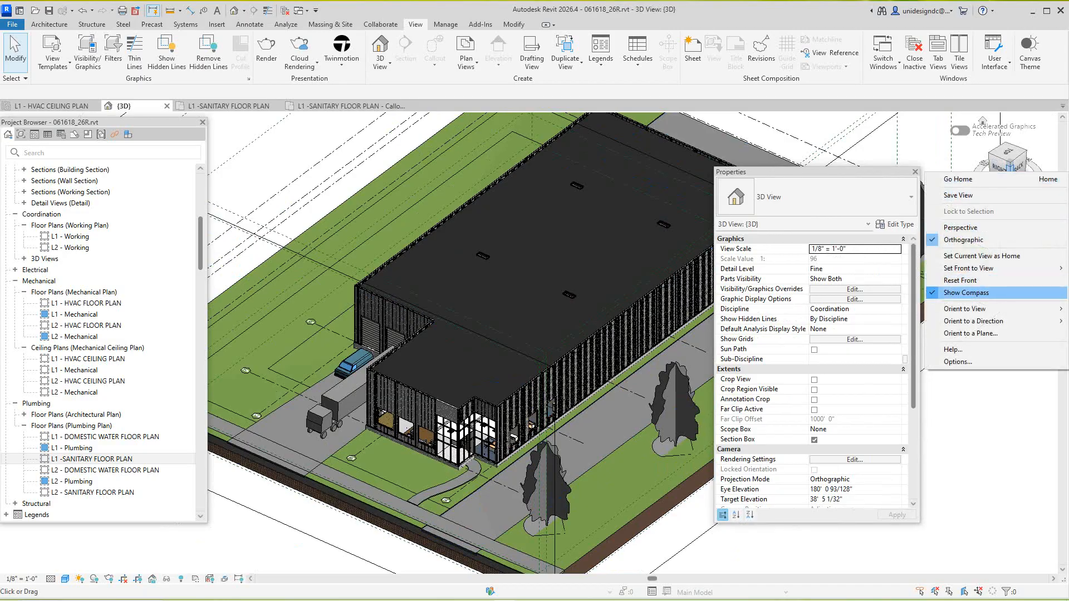
mouse_move(964, 308)
mouse_move(895, 308)
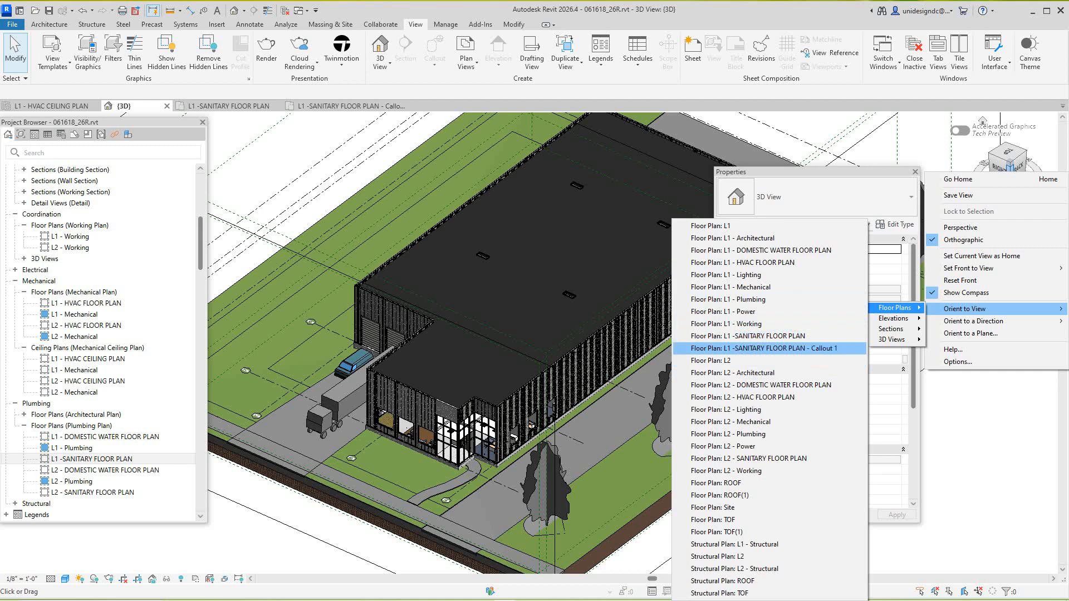
click(763, 347)
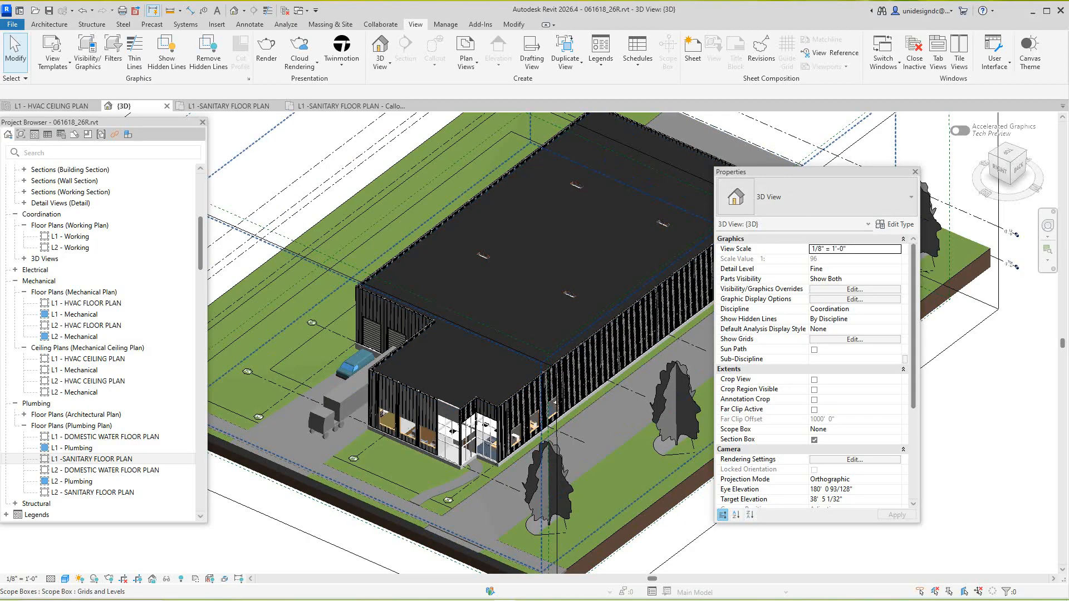
- View the cropped kitchen and restroom area from the top, and tilt the model to see it in 3D
drag(824, 171, 918, 186)
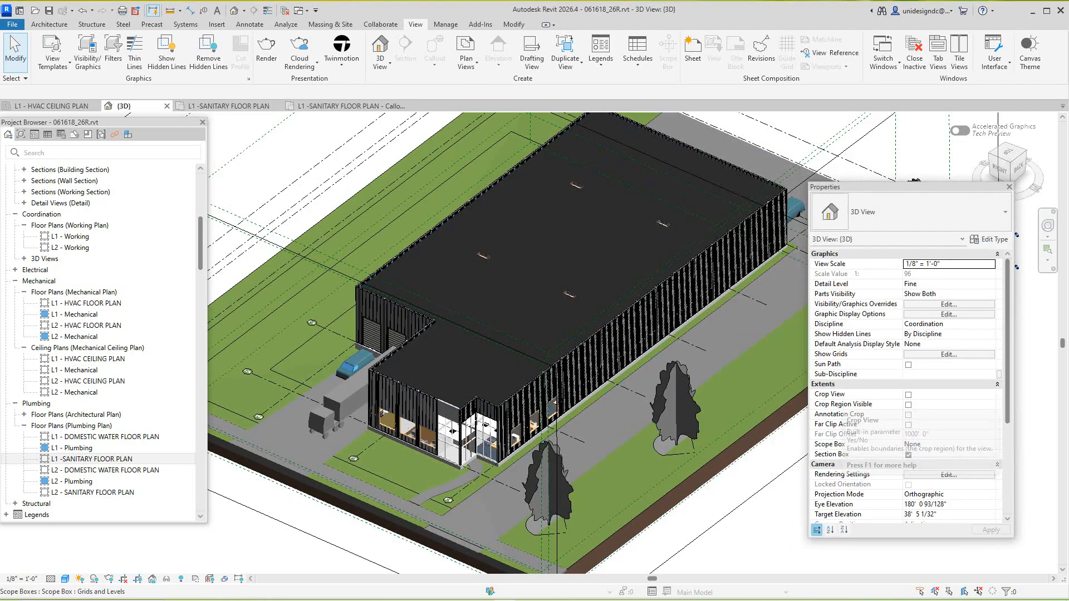
shift+middle_drag(977, 120, 982, 120)
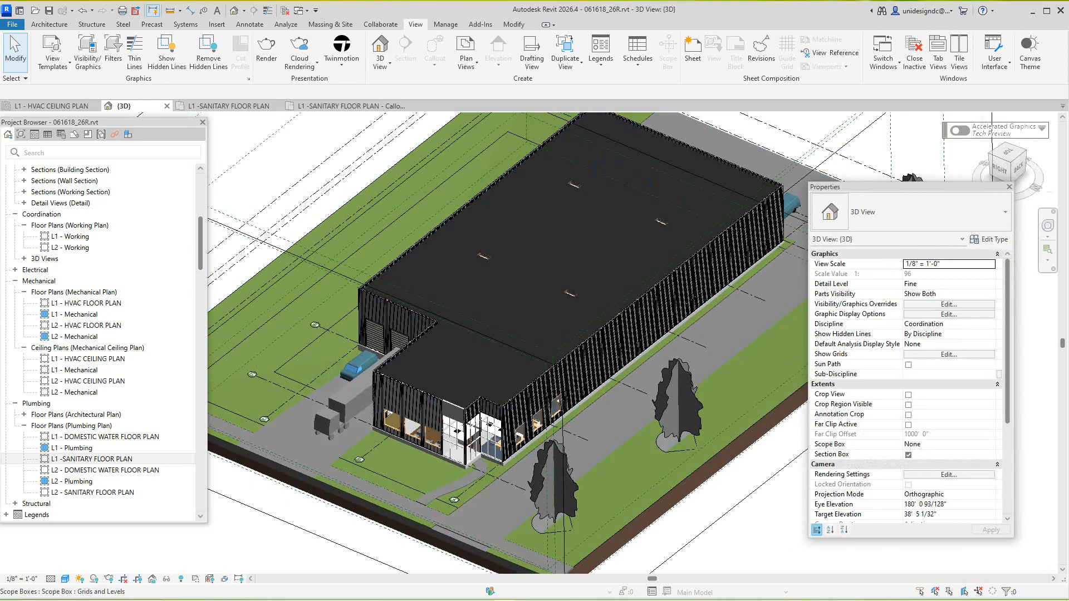
click(1006, 151)
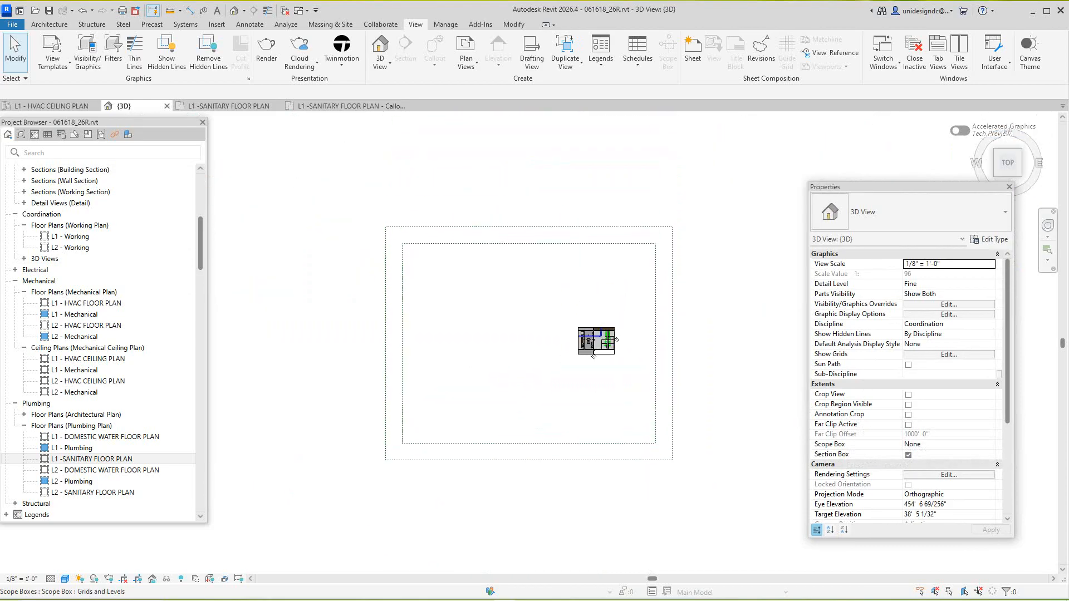
scroll(634, 355, up, 3)
scroll(771, 250, up, 1)
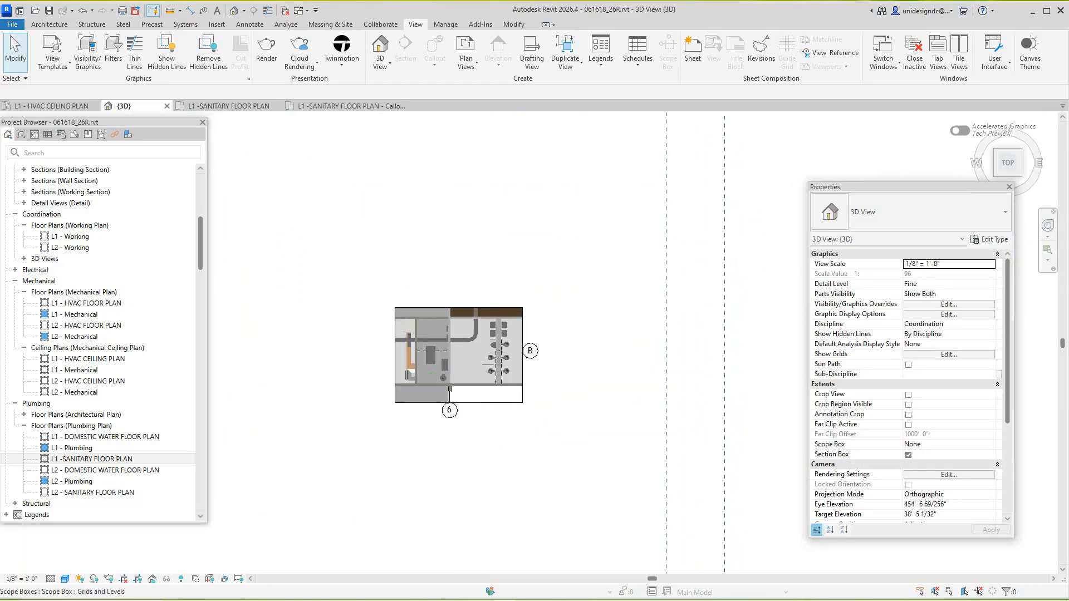
drag(1006, 167, 1000, 139)
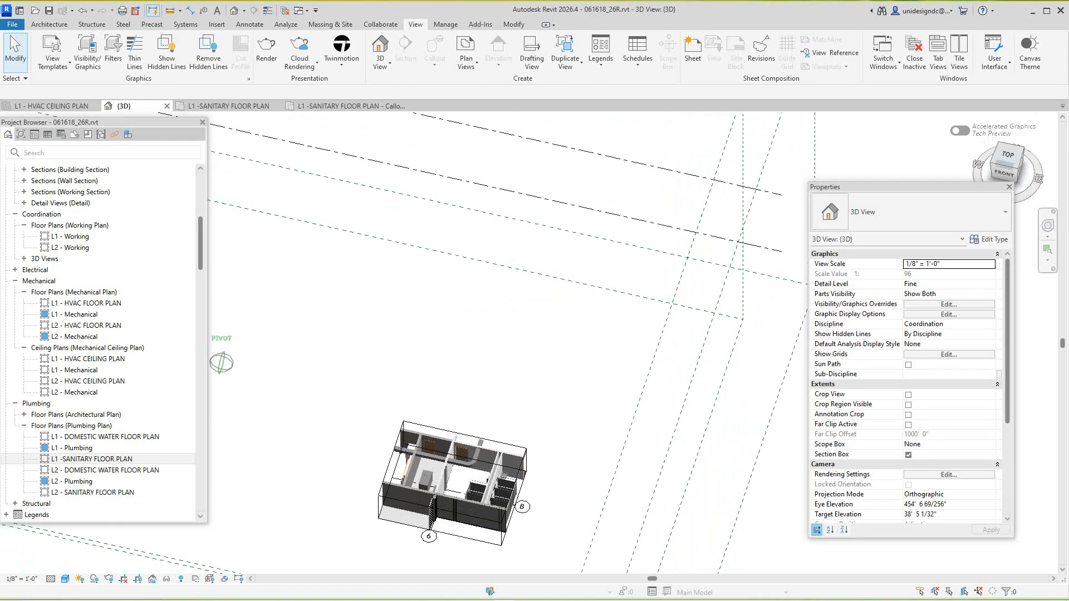
scroll(462, 434, up, 4)
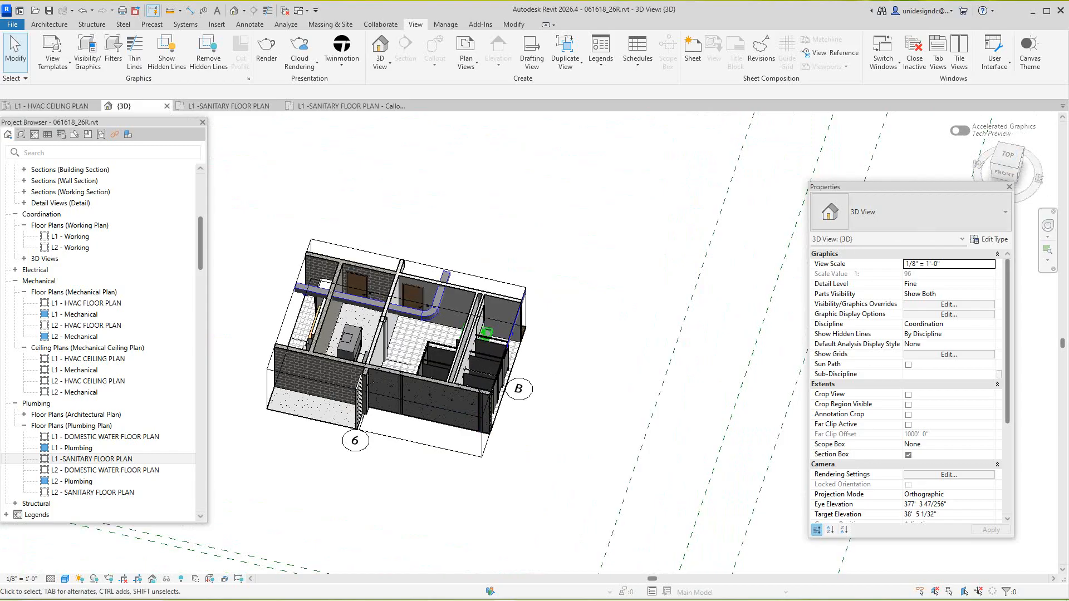
- Display the 3D view in Wireframe and examine the sanitary fixtures and piping from several angles
click(64, 579)
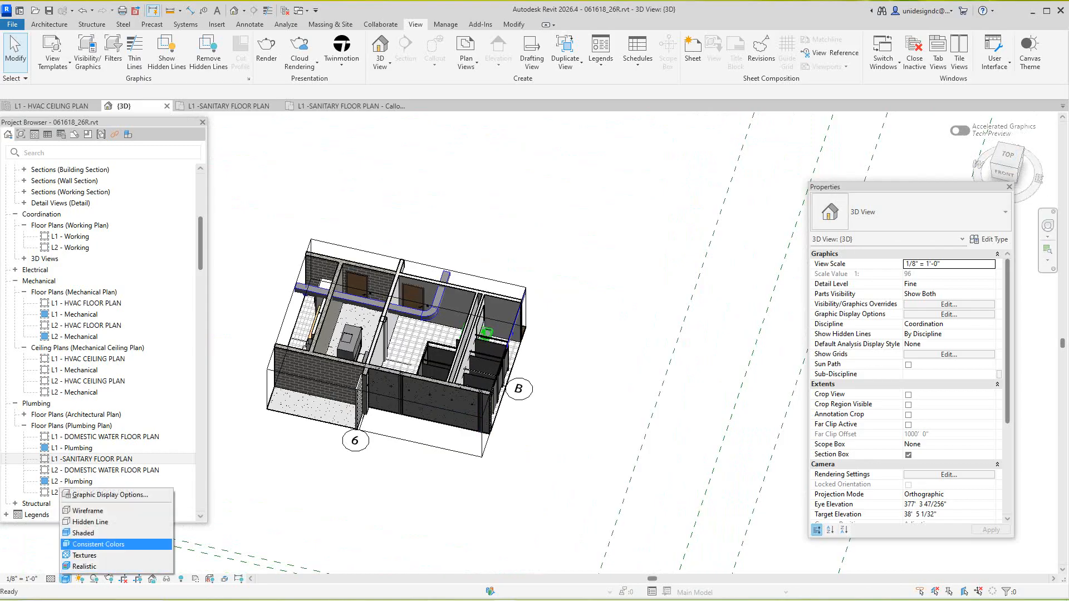
click(111, 511)
scroll(467, 375, up, 3)
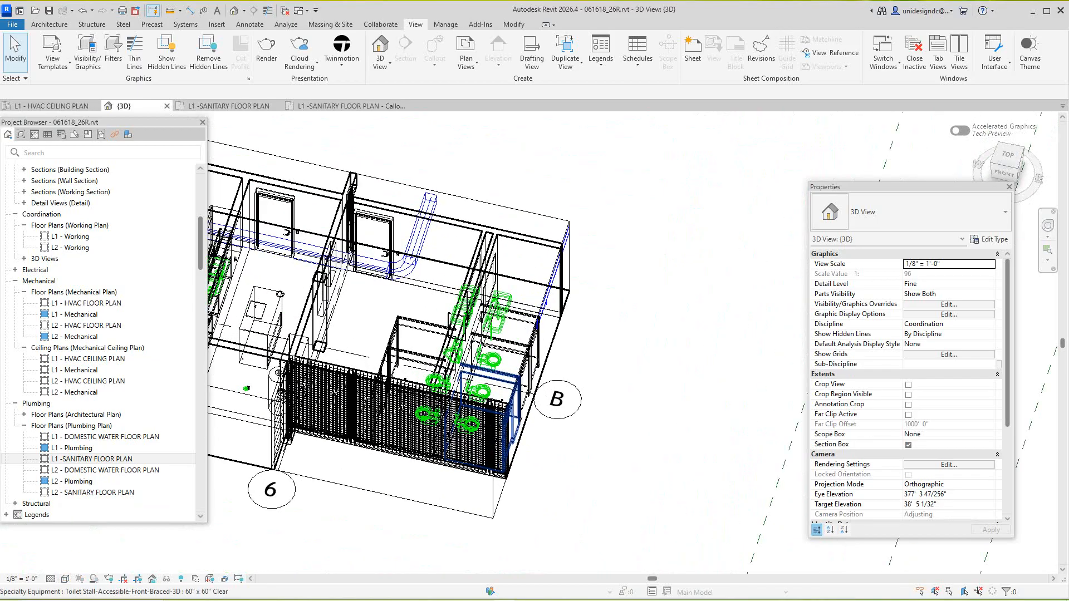
drag(1007, 155, 991, 143)
middle_drag(365, 527, 412, 354)
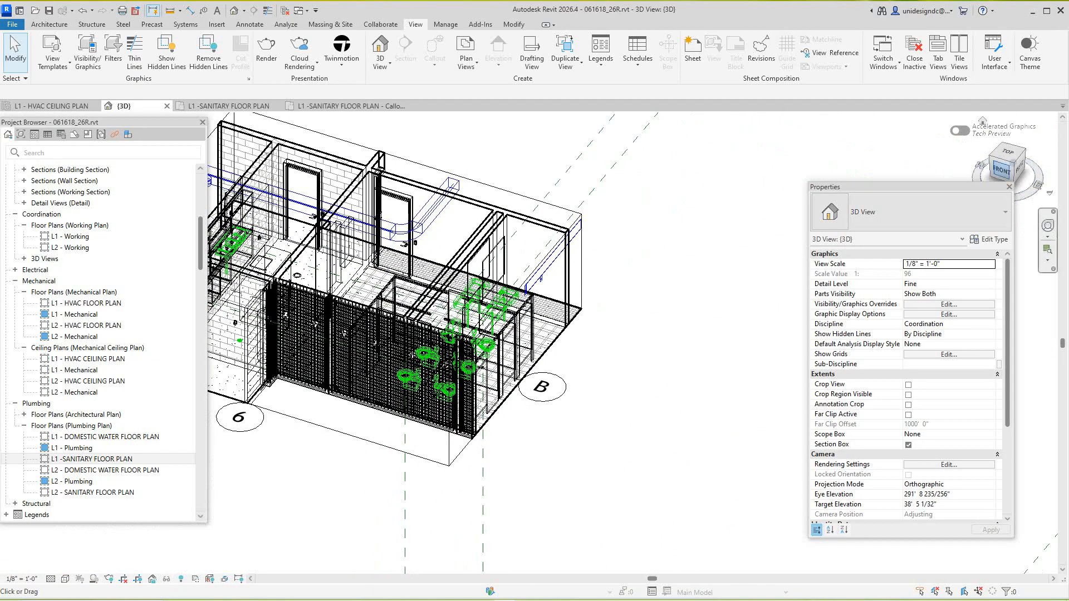
click(1000, 167)
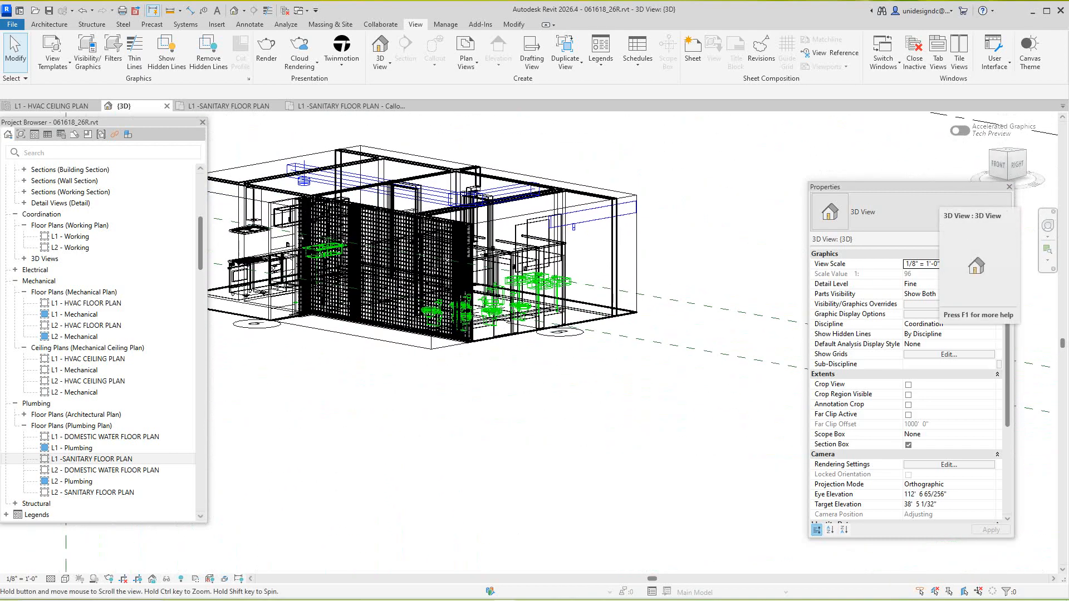
middle_drag(330, 207, 448, 301)
scroll(444, 261, down, 3)
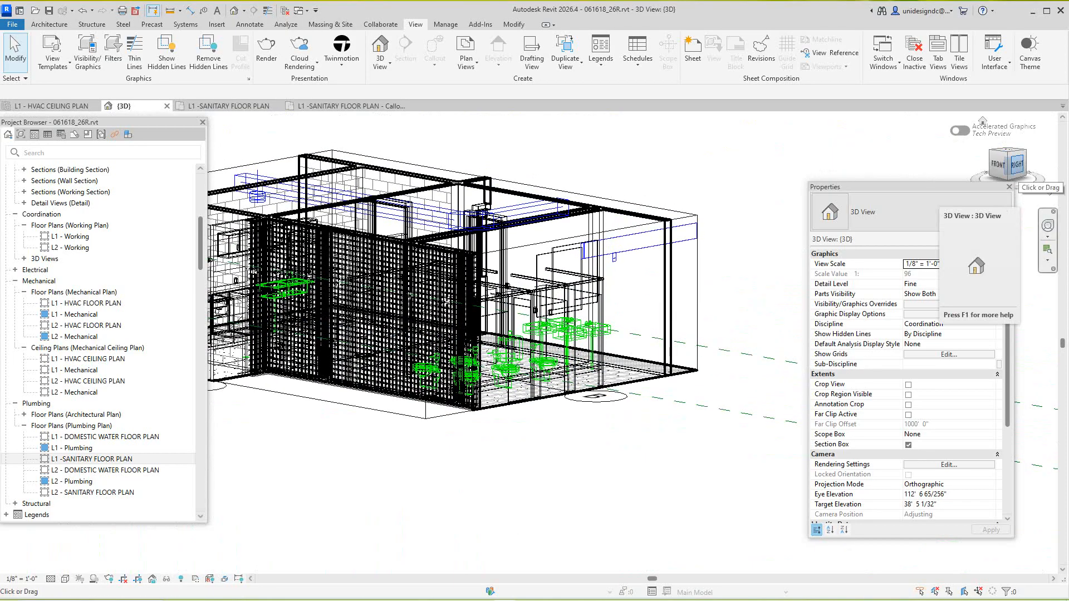
mouse_move(1008, 168)
mouse_down()
mouse_move(1017, 166)
mouse_move(1007, 175)
mouse_up()
middle_drag(499, 334, 620, 431)
scroll(621, 433, up, 6)
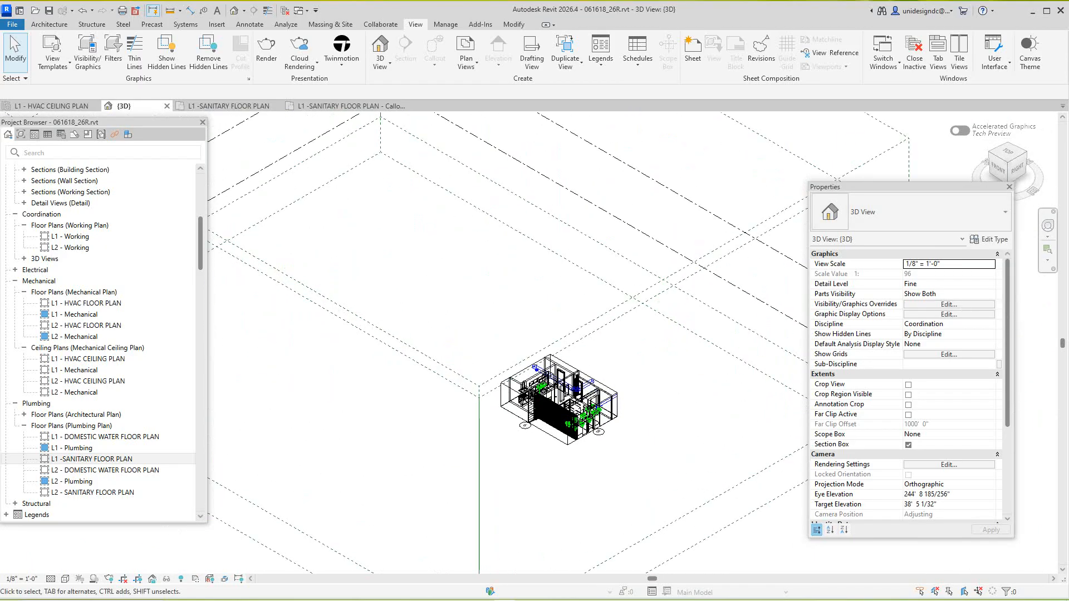
scroll(525, 477, up, 3)
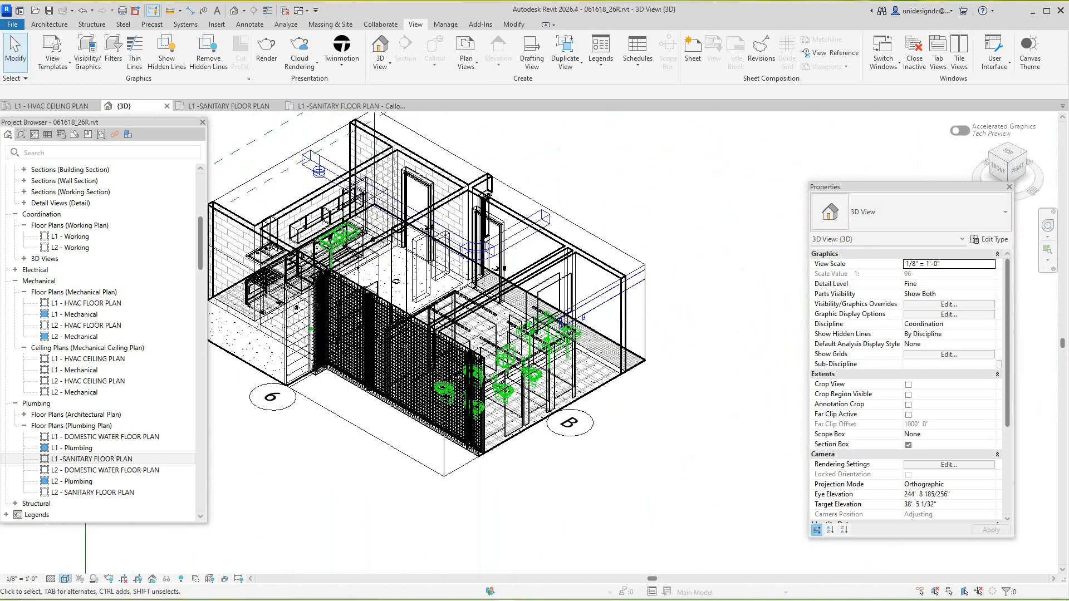
- Set the 3D view's visual style to Shaded
click(66, 579)
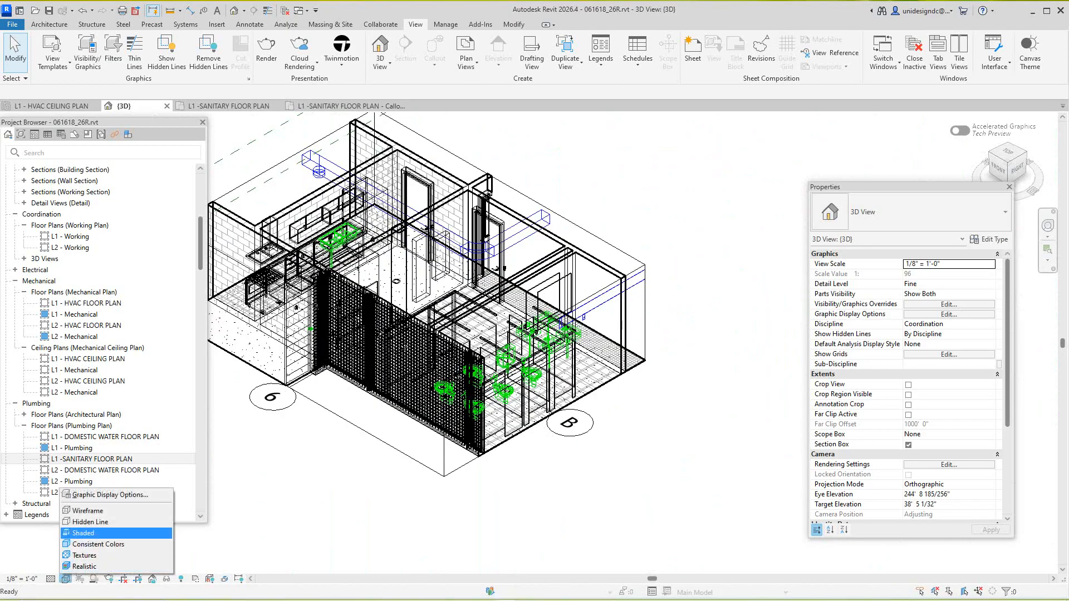
click(84, 533)
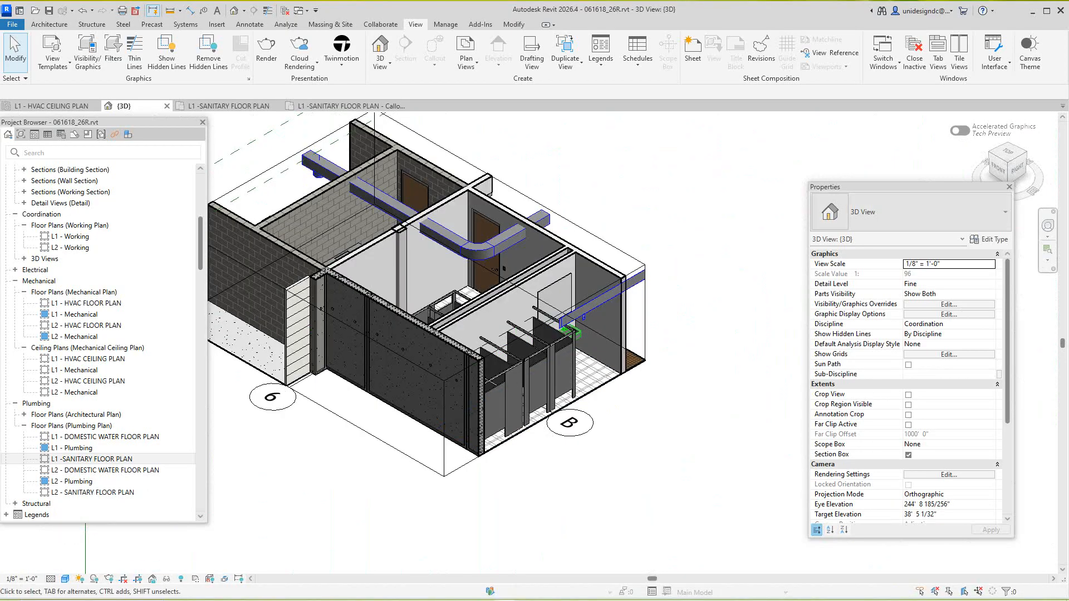
scroll(615, 289, up, 2)
scroll(615, 290, down, 2)
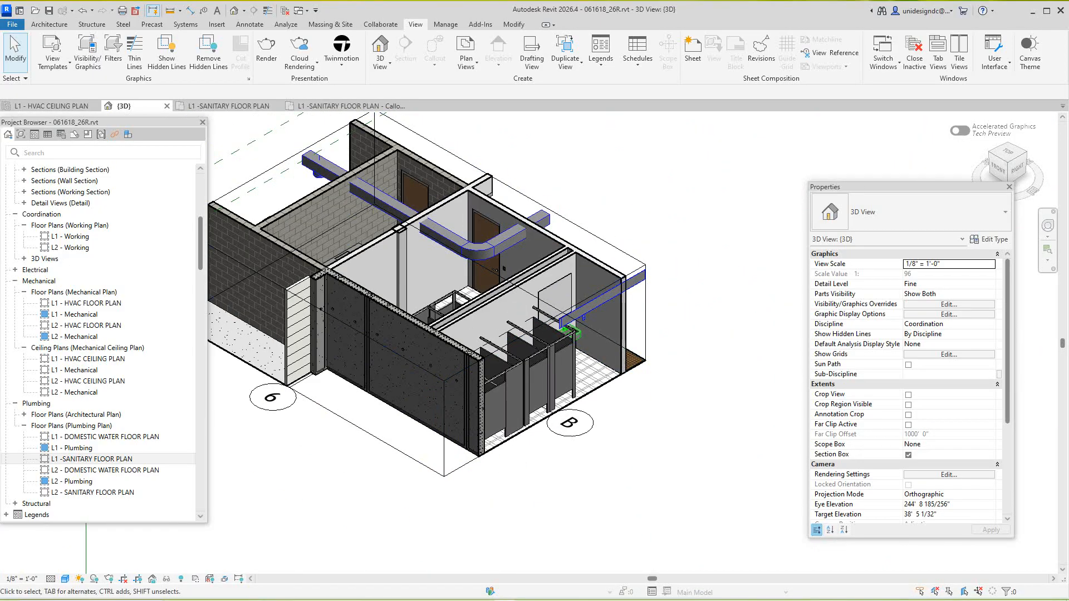
- Lower the top of the 3D view's section box so the model is cut off below the ceiling ductwork
click(645, 265)
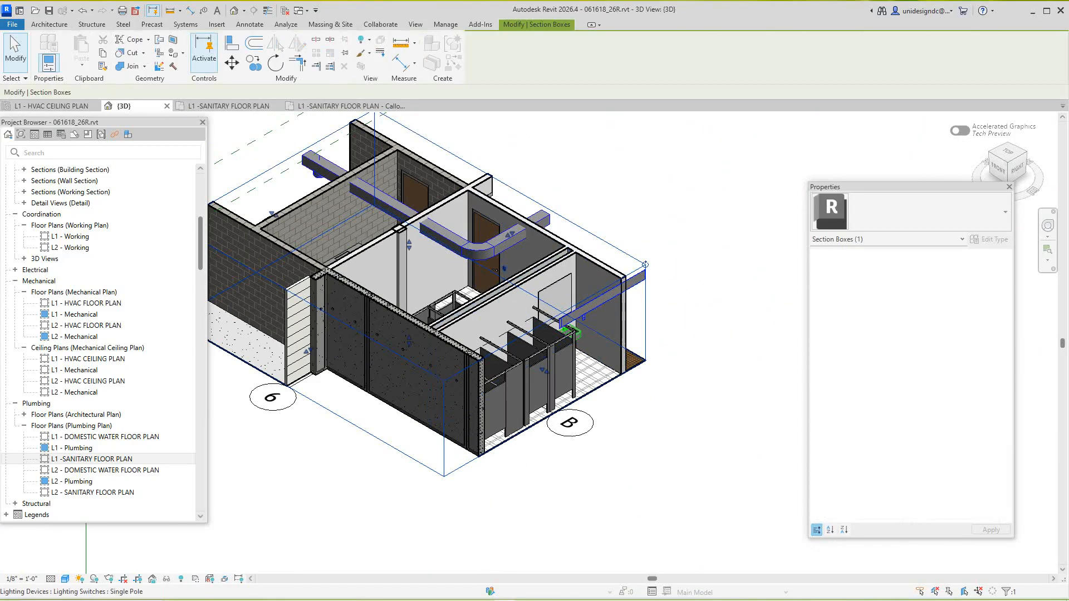
drag(410, 243, 409, 305)
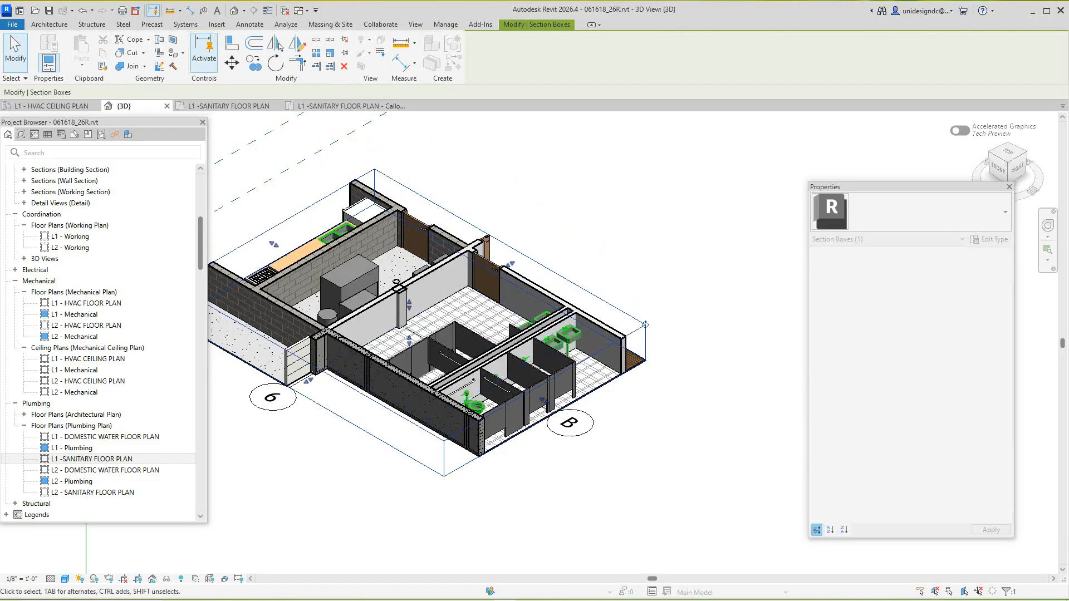
- Orbit the model to see it from below and raise the bottom of the section box above the floor slab
click(1009, 170)
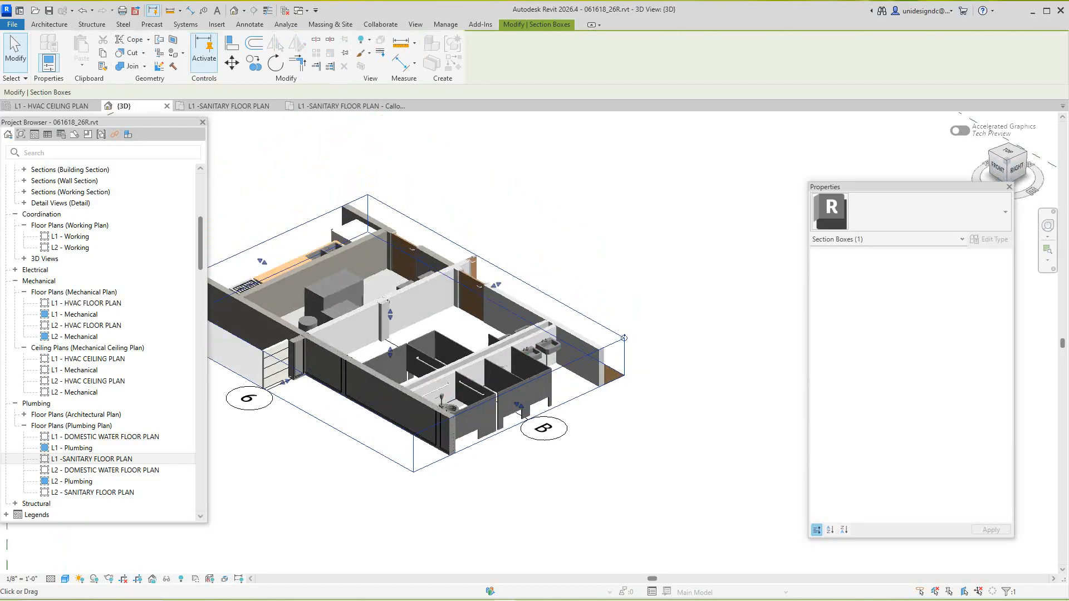
shift+middle_drag(468, 167, 521, 421)
scroll(354, 394, up, 3)
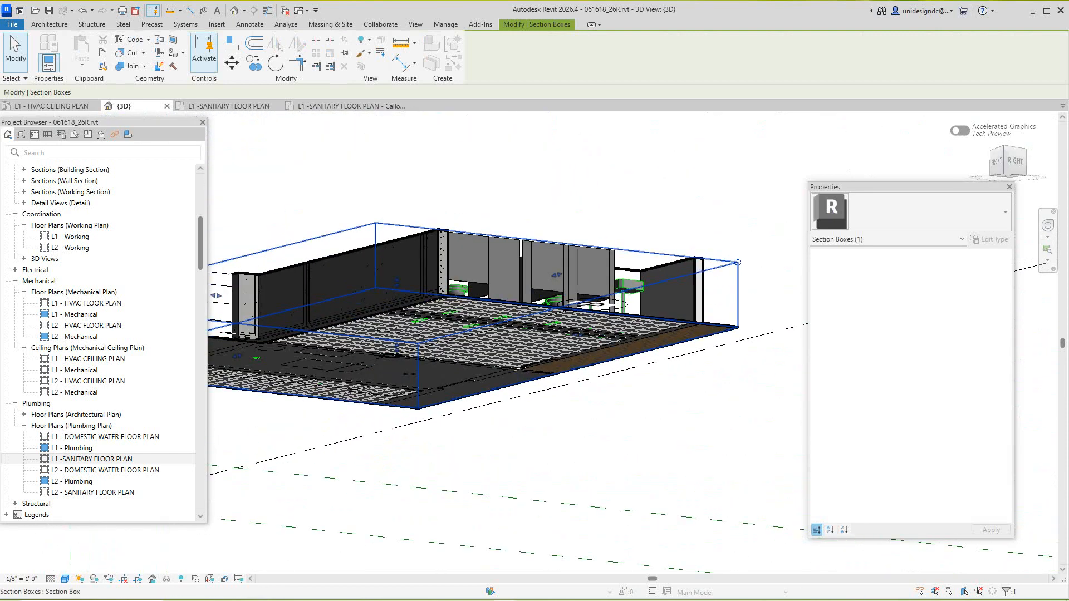
drag(397, 348, 397, 324)
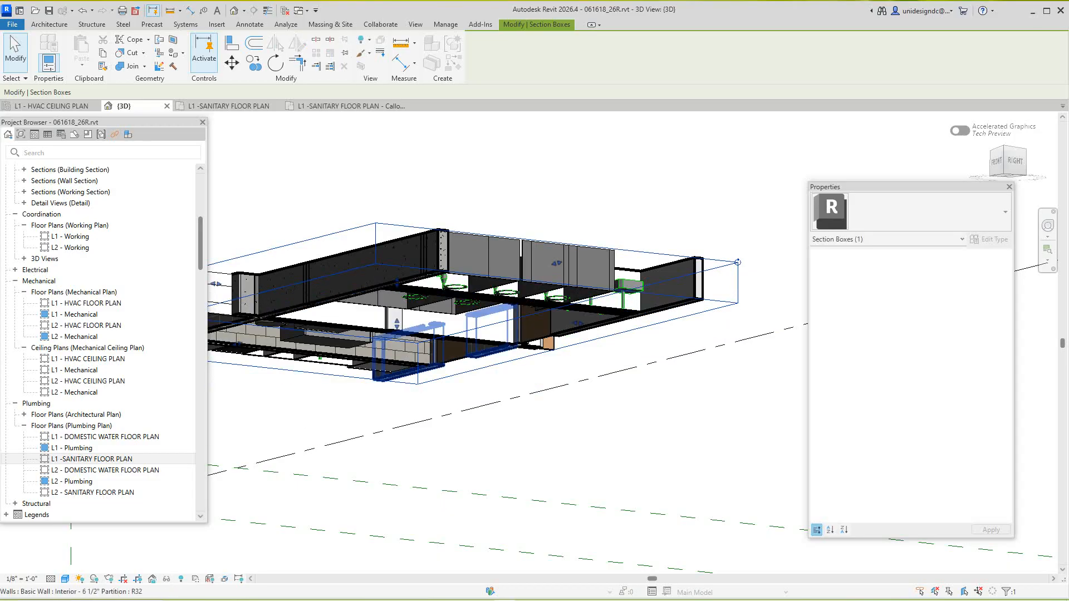
scroll(501, 345, up, 2)
scroll(462, 385, down, 2)
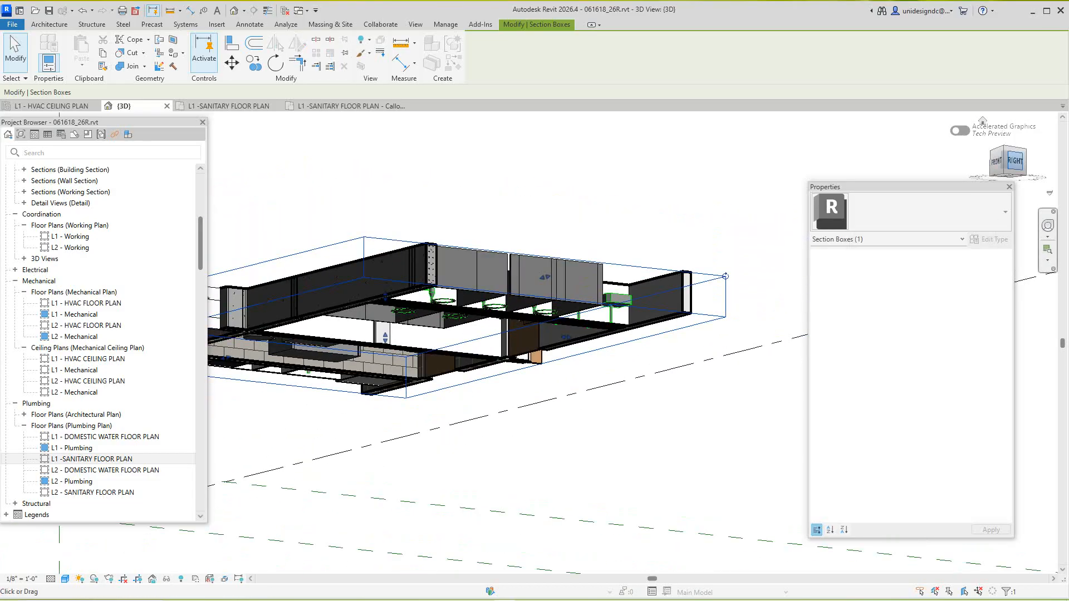
- Return to viewing the model from above and extend the section box downward to include the floor slab again
mouse_move(1014, 160)
mouse_down()
mouse_move(997, 161)
mouse_move(995, 181)
mouse_move(1019, 177)
mouse_up()
middle_drag(501, 233, 501, 408)
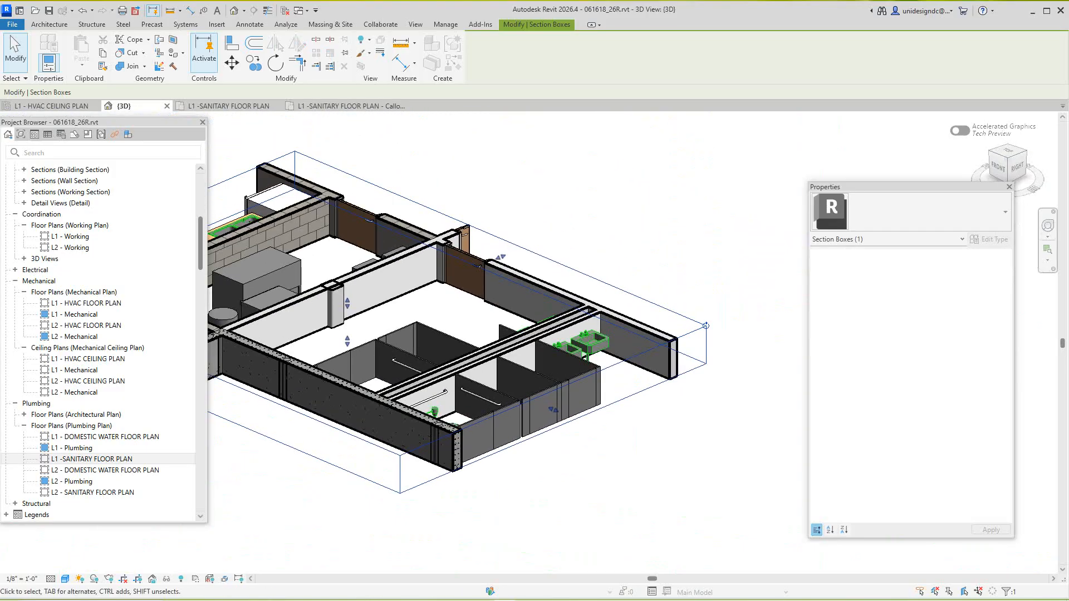
drag(347, 341, 348, 364)
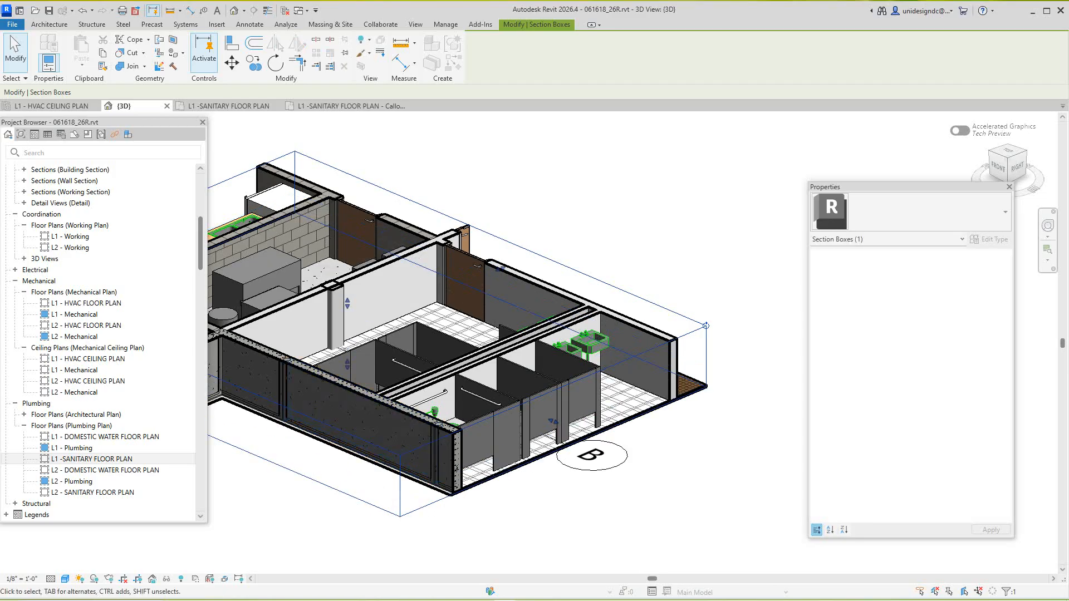
- Set the 3D view's visual style to Wireframe and look closely at the restroom fixtures
click(65, 579)
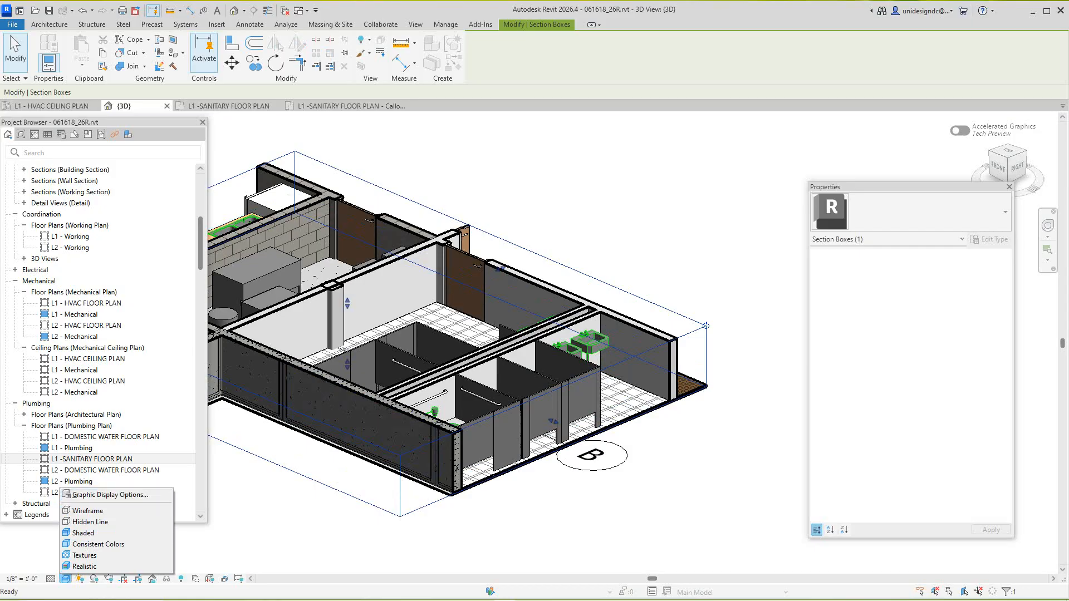
click(88, 511)
scroll(467, 395, up, 6)
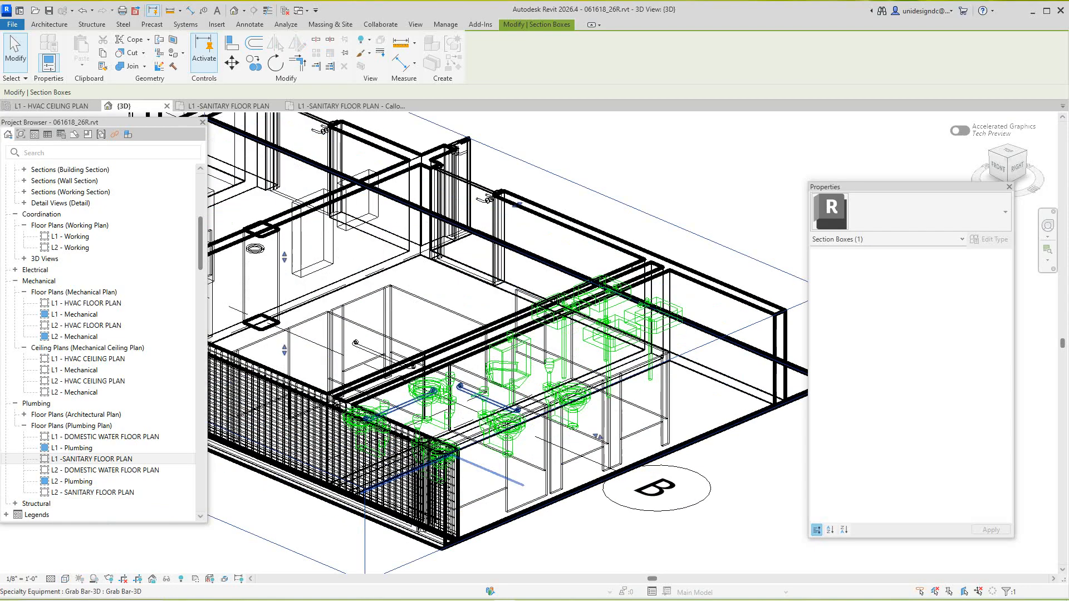
scroll(693, 470, down, 5)
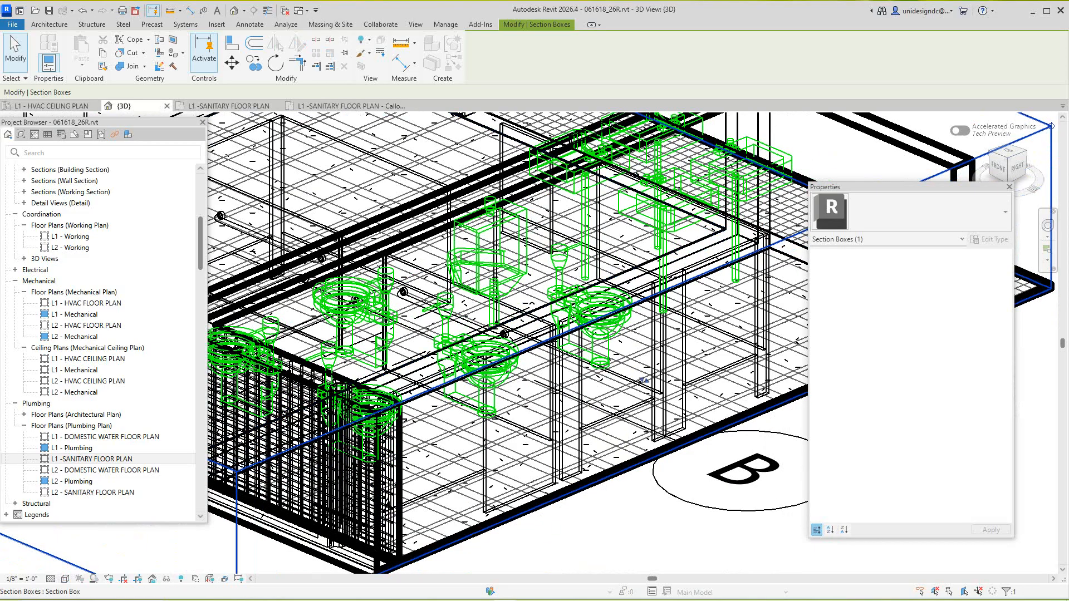
scroll(587, 388, up, 3)
scroll(484, 393, down, 2)
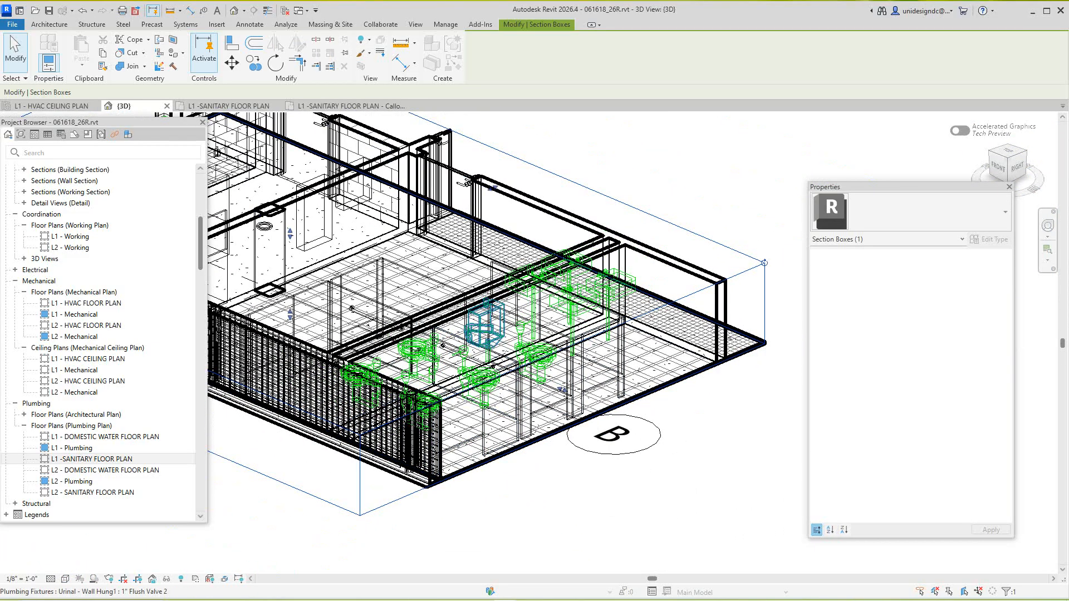
- Select the urinal, temporarily isolate its category in the 3D view, and examine the isolated plumbing fixtures
right_click(480, 334)
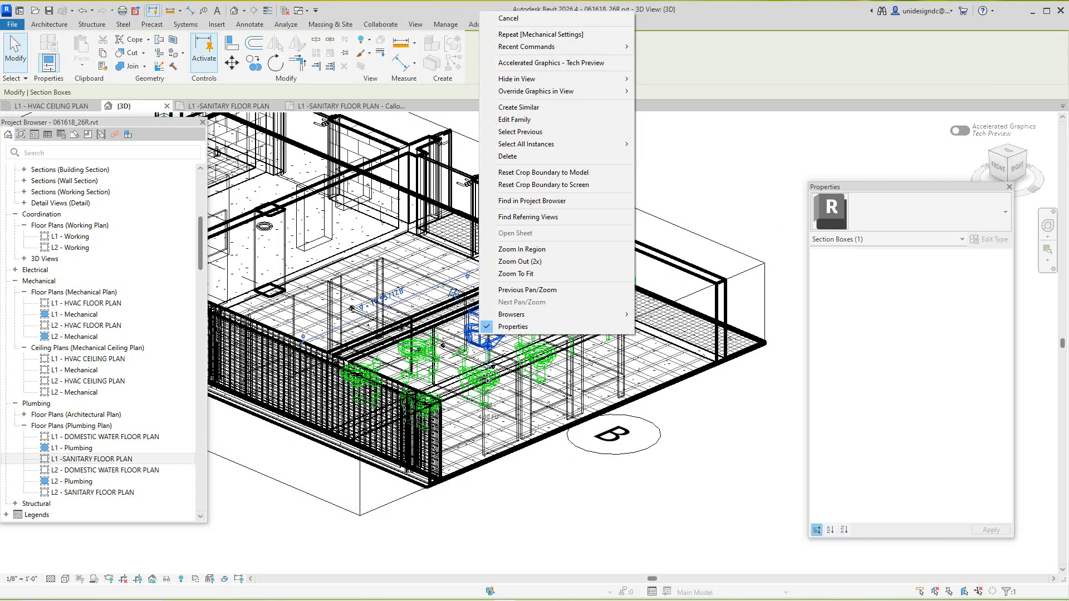
key(Escape)
click(166, 579)
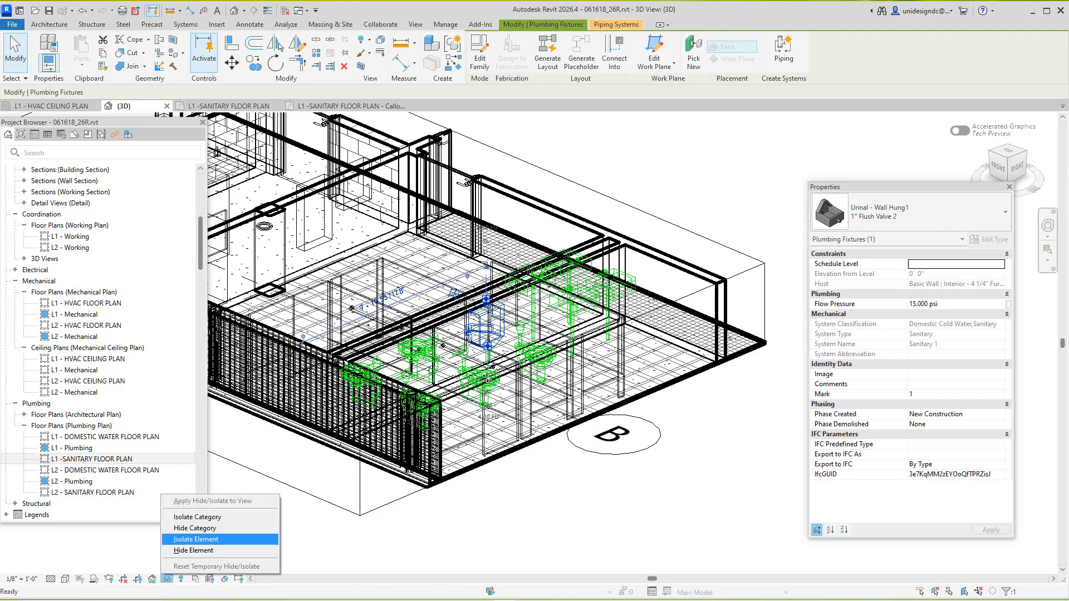
click(197, 516)
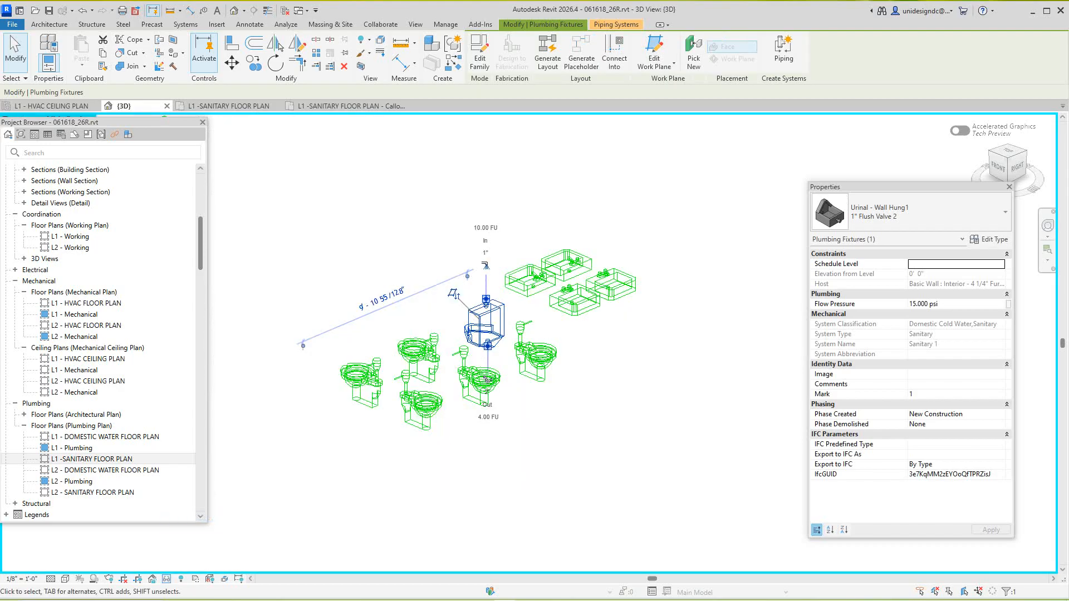
scroll(458, 504, down, 1)
key(Escape)
middle_drag(458, 504, 536, 484)
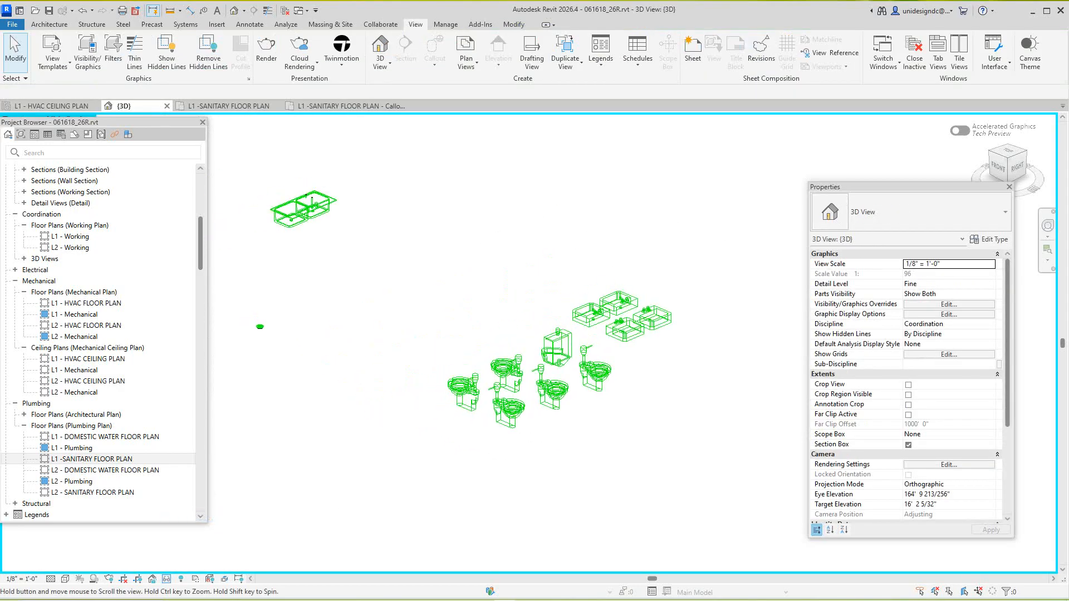
scroll(544, 415, up, 5)
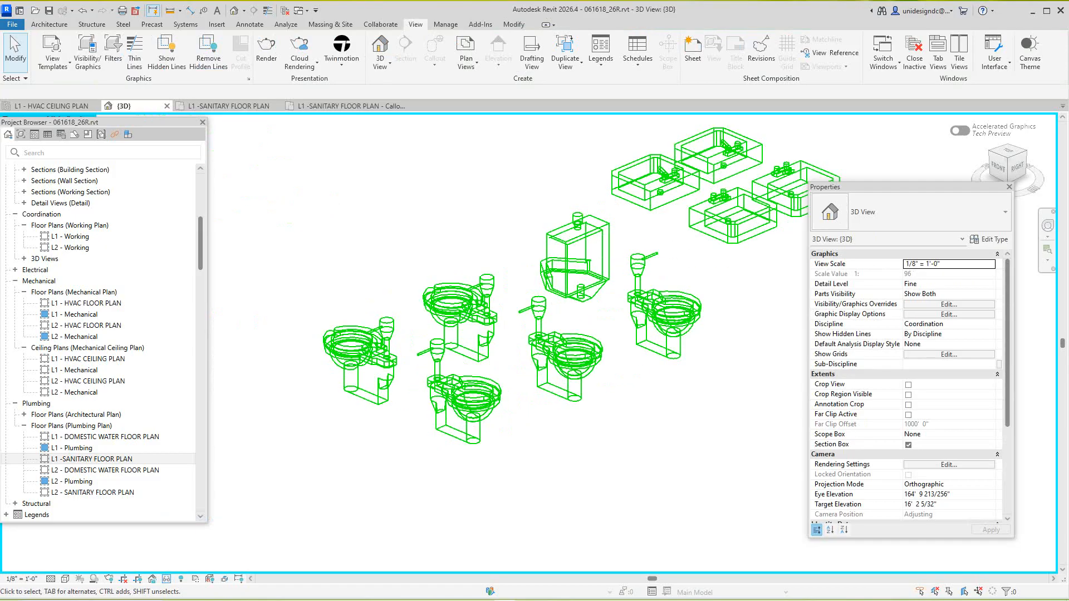
scroll(543, 395, down, 2)
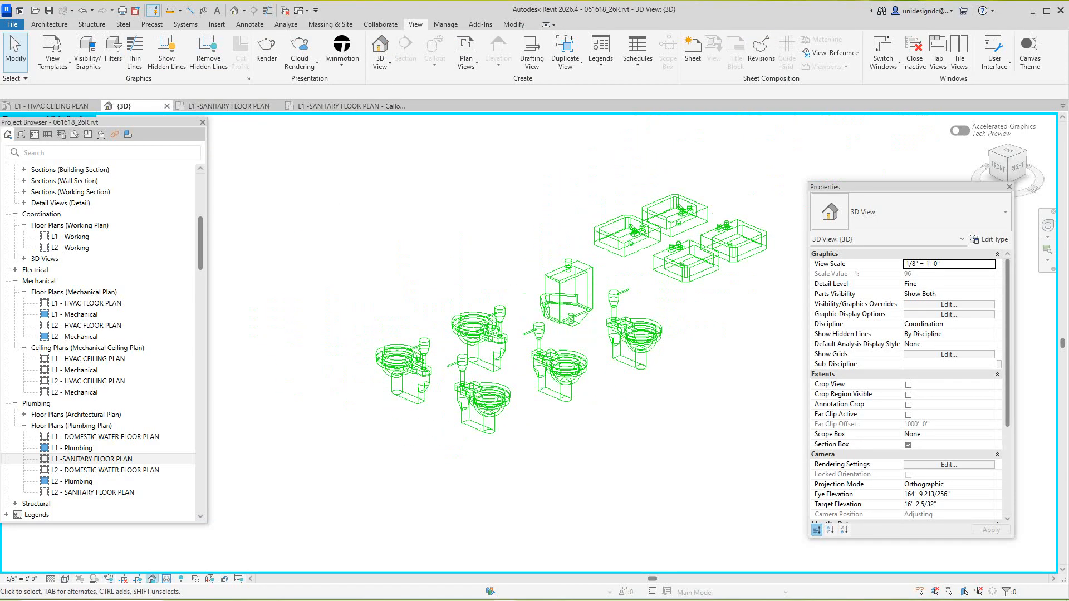
- Reset the temporary hide/isolate in the 3D view to bring back the rest of the model
click(166, 579)
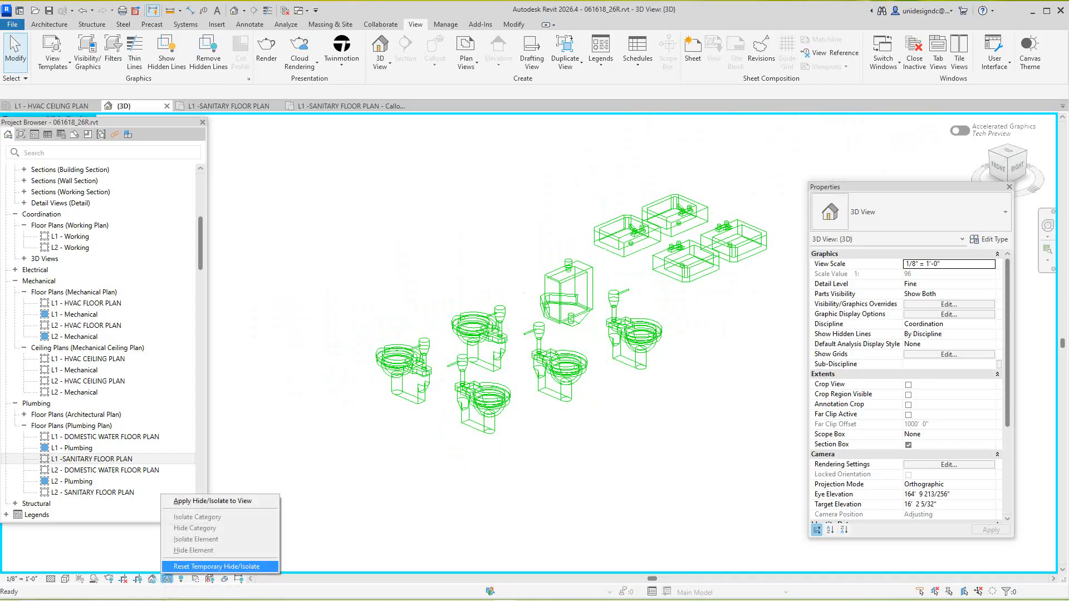
click(216, 566)
scroll(390, 318, up, 2)
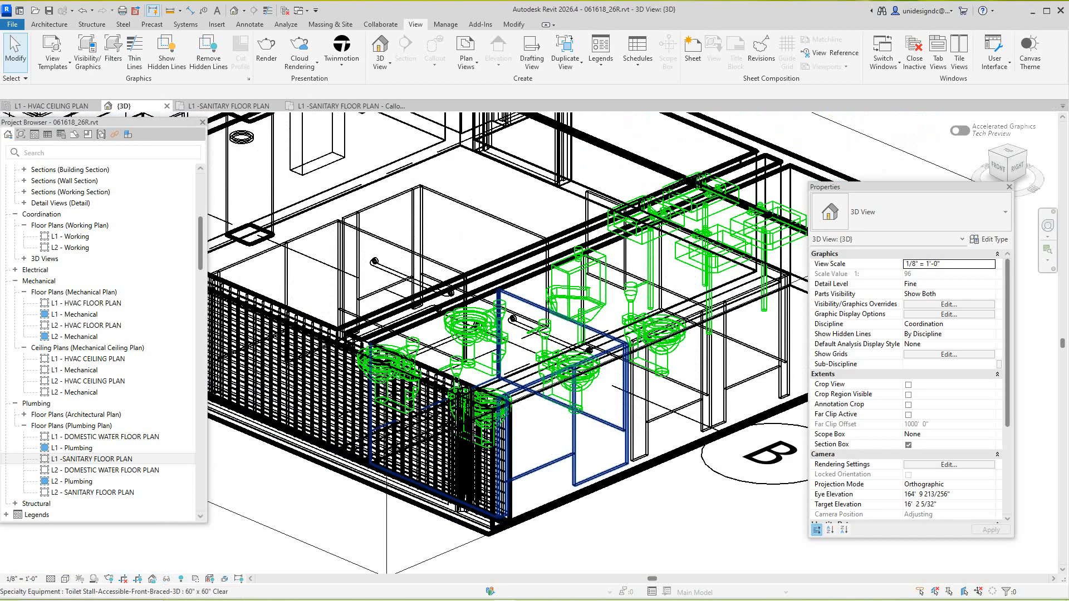
scroll(537, 382, up, 2)
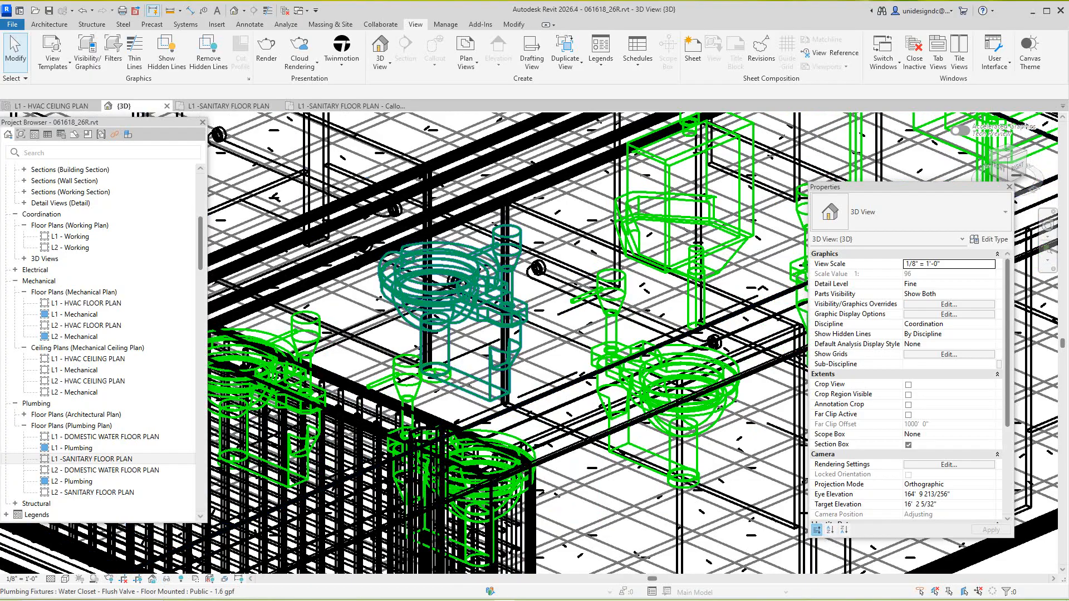
click(445, 357)
right_click(445, 356)
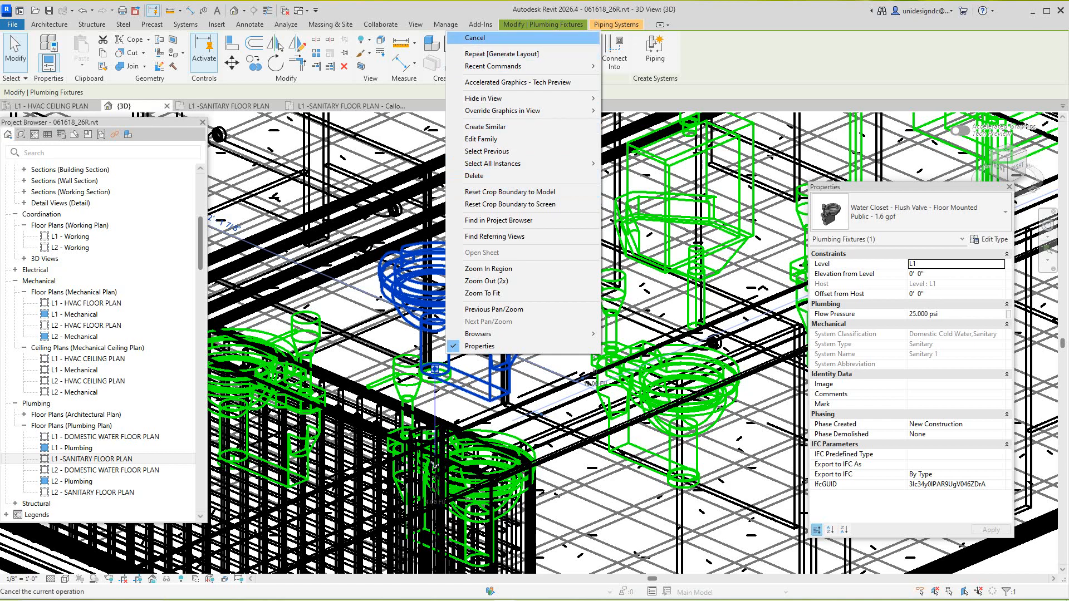
click(475, 37)
scroll(517, 272, down, 2)
scroll(516, 318, down, 5)
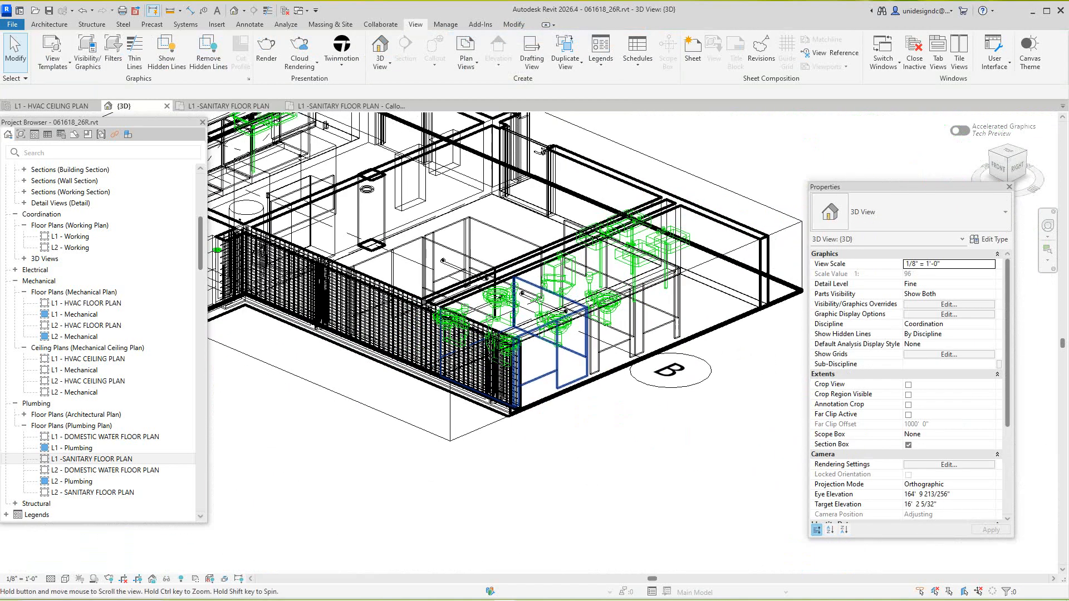
- View the wireframe model from a higher angle with the kitchen and restrooms together
drag(1000, 150, 996, 161)
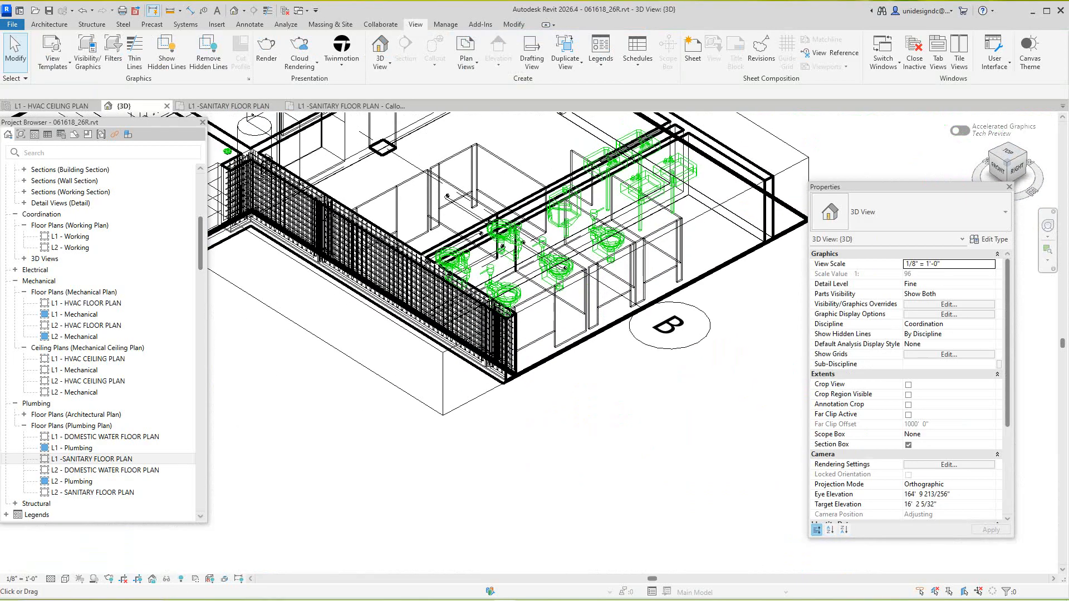
scroll(585, 320, down, 1)
middle_drag(517, 357, 533, 567)
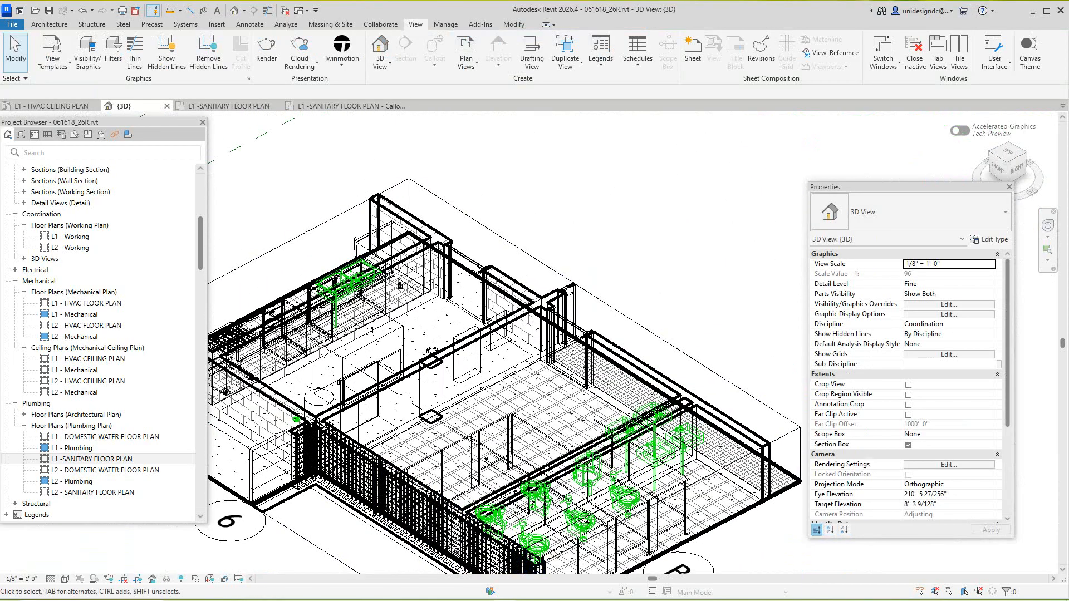
scroll(371, 440, down, 3)
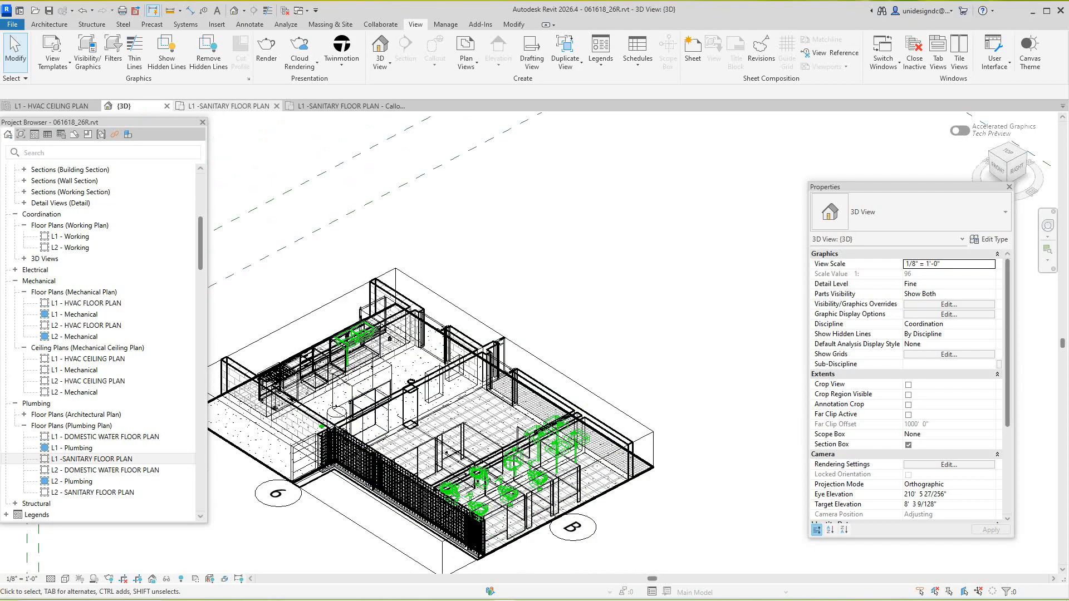
- Switch to the L1 -SANITARY FLOOR PLAN view and examine the sanitary piping inside the callout boundary
click(229, 106)
scroll(521, 443, up, 5)
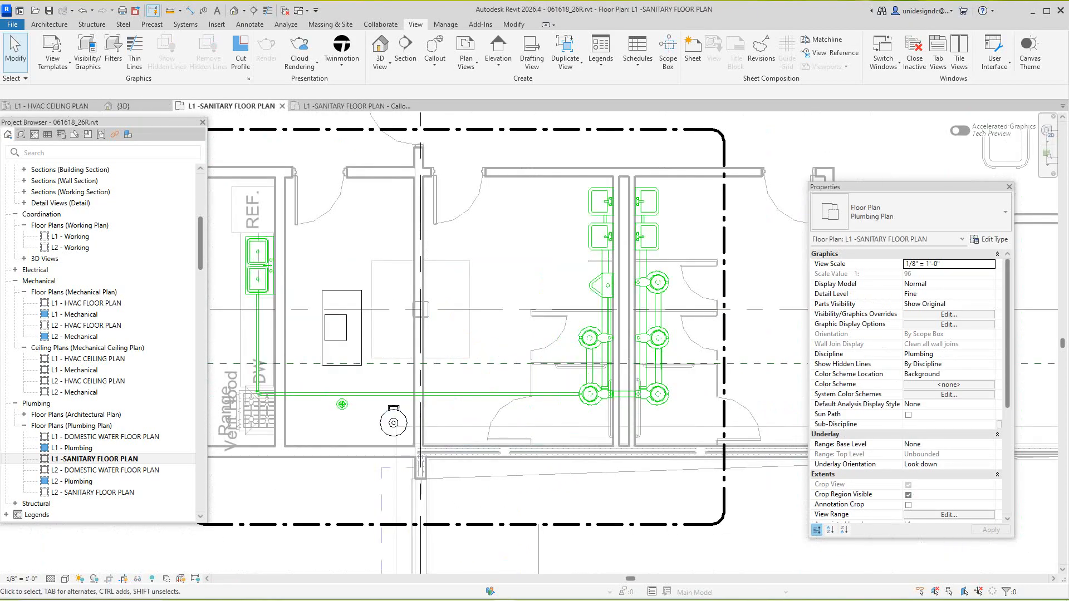
scroll(348, 410, up, 2)
scroll(337, 400, down, 1)
middle_drag(337, 400, 356, 417)
scroll(486, 423, down, 2)
scroll(486, 423, down, 1)
scroll(394, 408, up, 3)
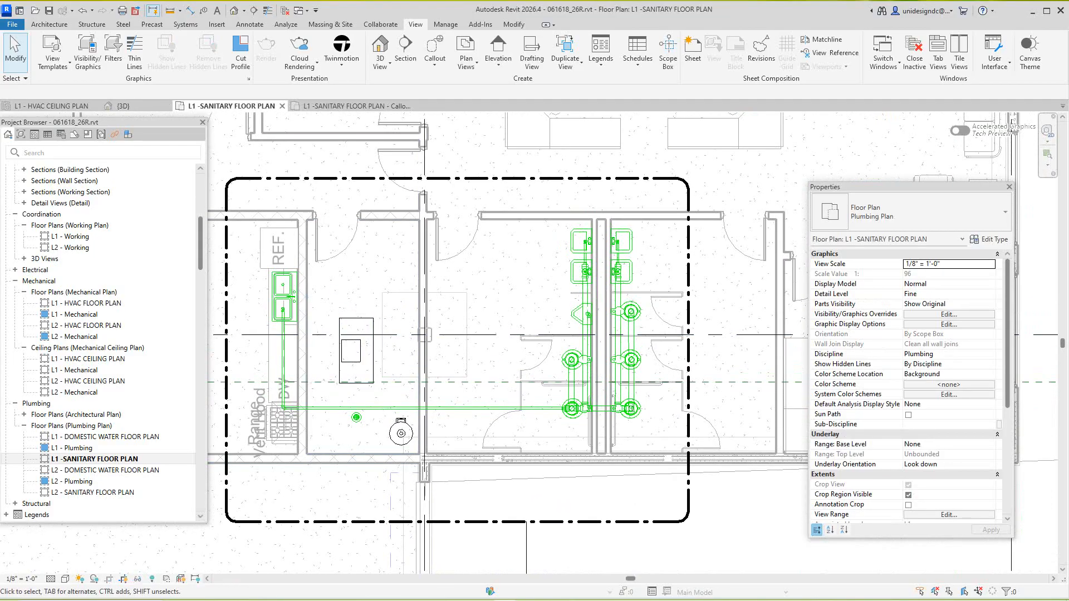
scroll(402, 183, down, 2)
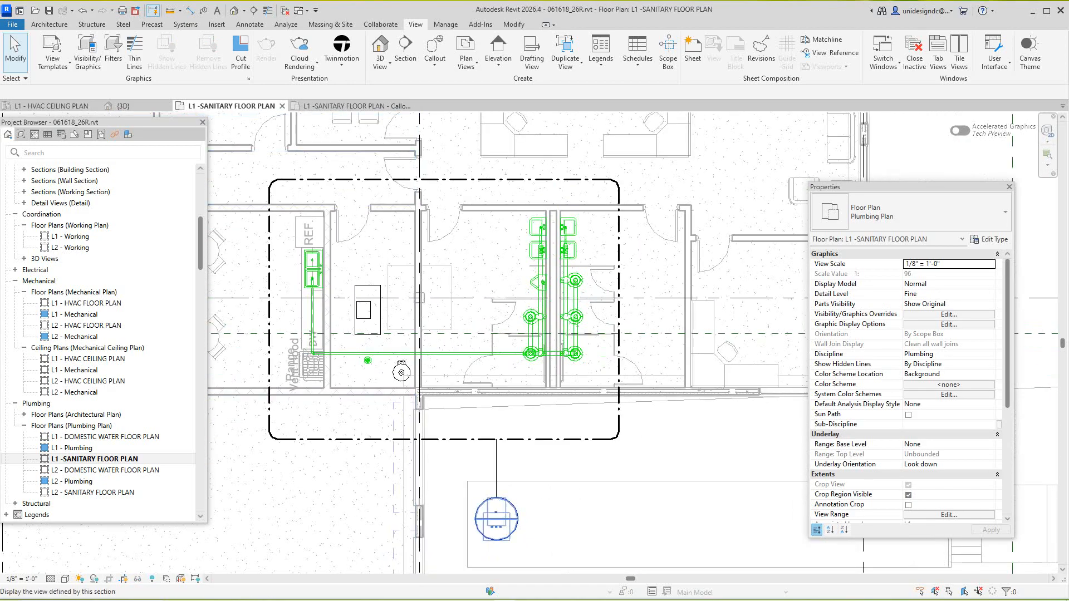
- Open the Callout 1 view from its callout head, set its visual style to Shaded, and examine the sanitary piping
double_click(496, 519)
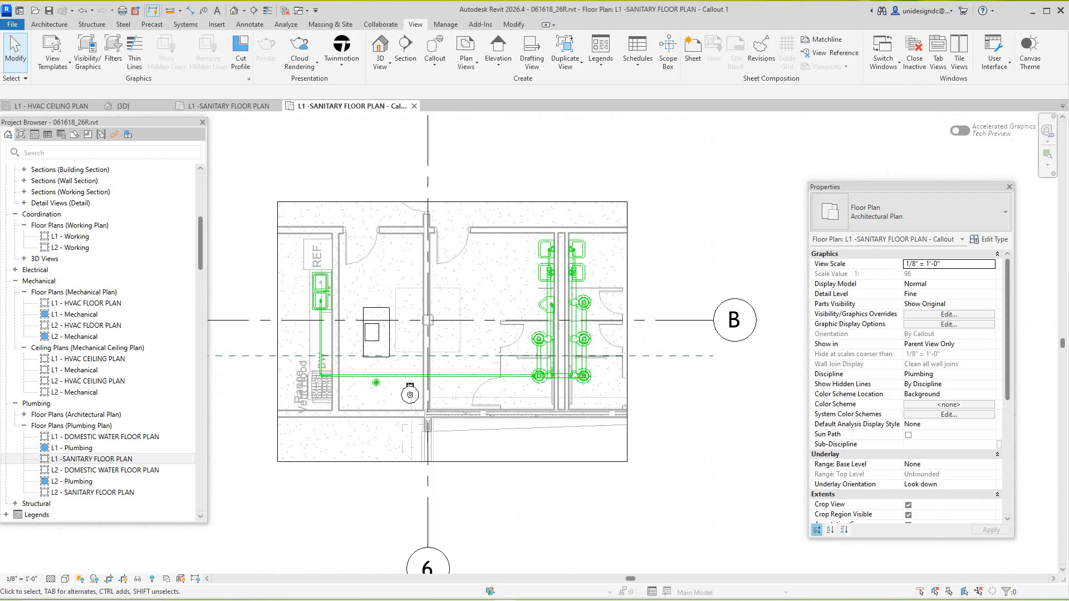
scroll(380, 323, up, 5)
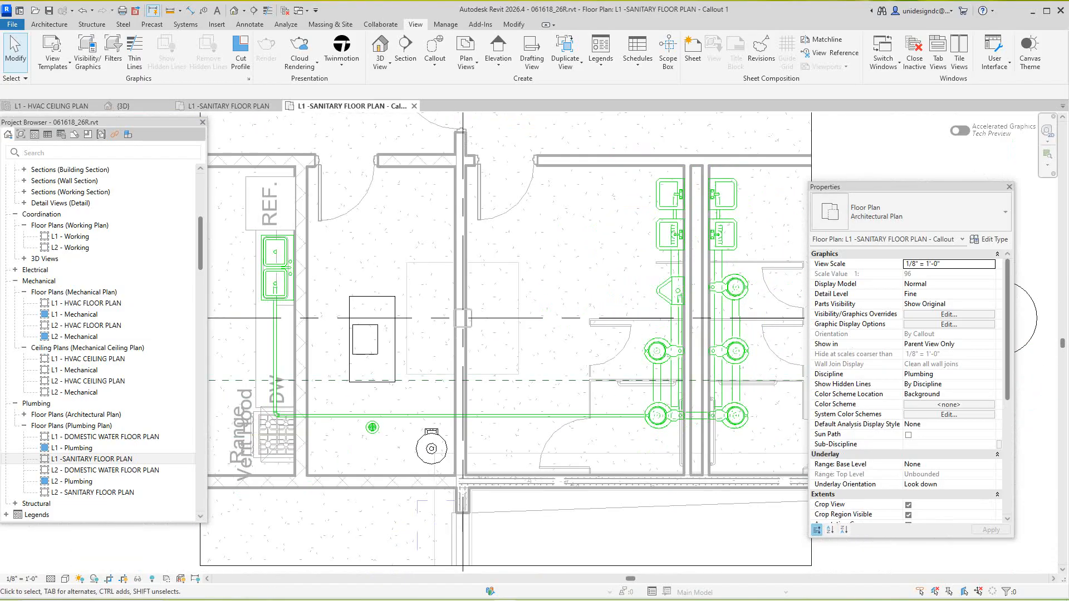
click(65, 579)
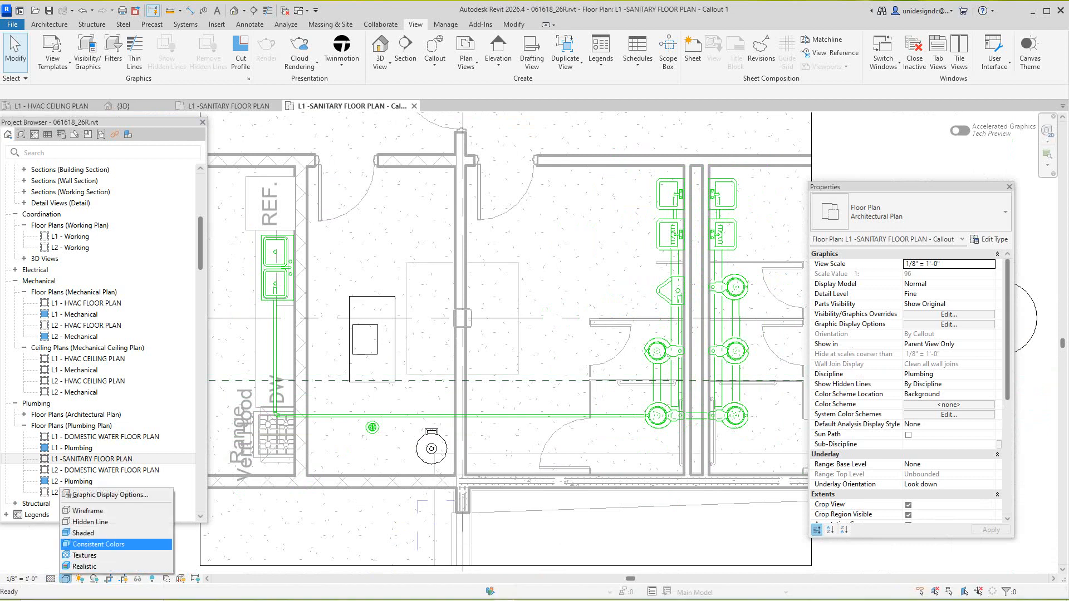
click(89, 533)
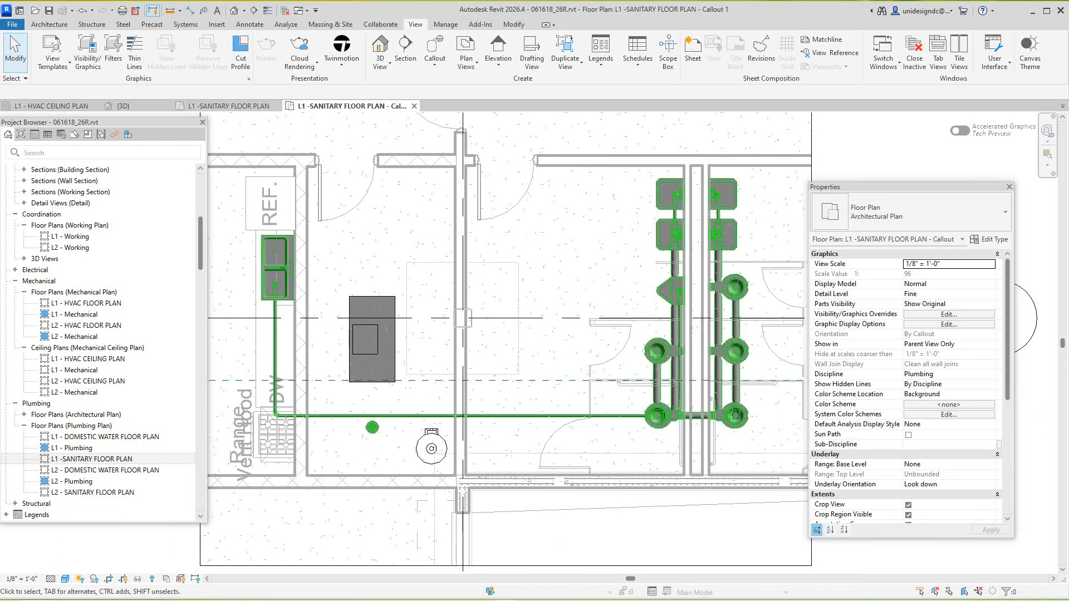
middle_drag(505, 343, 460, 358)
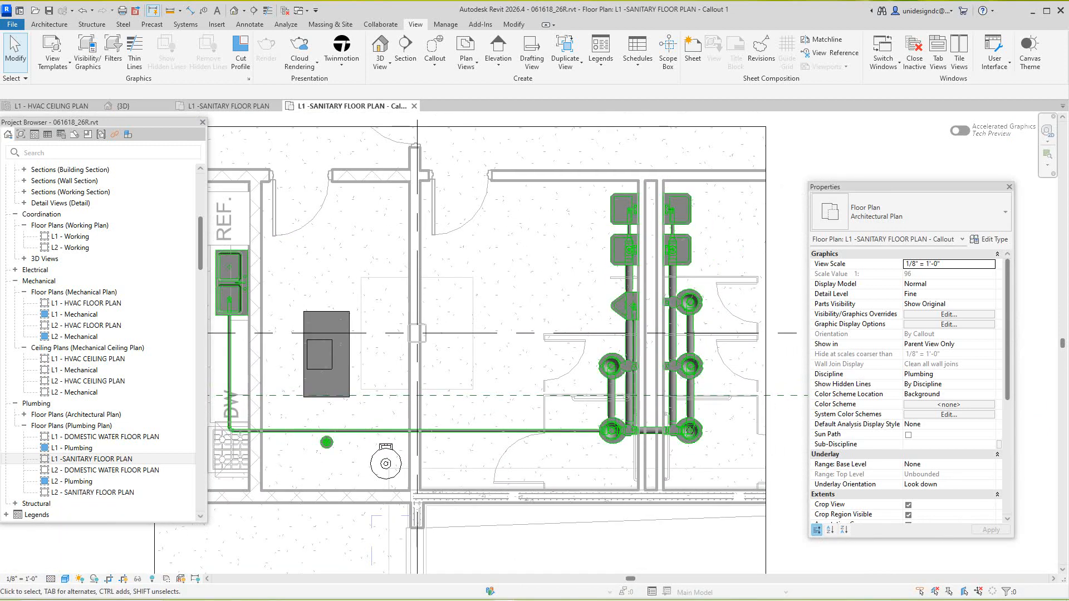
scroll(342, 434, up, 2)
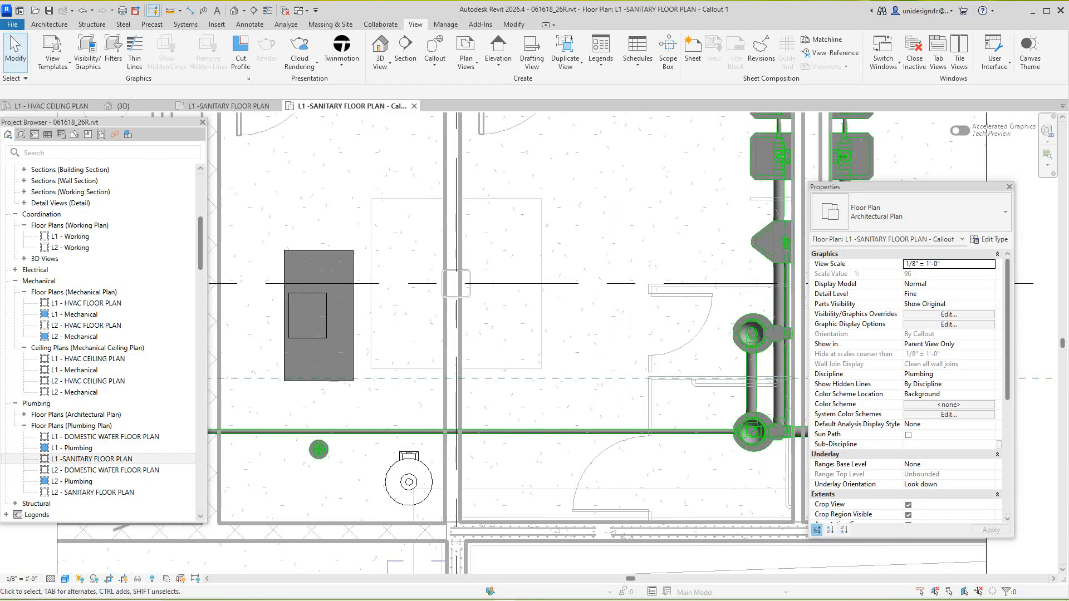
scroll(322, 445, down, 3)
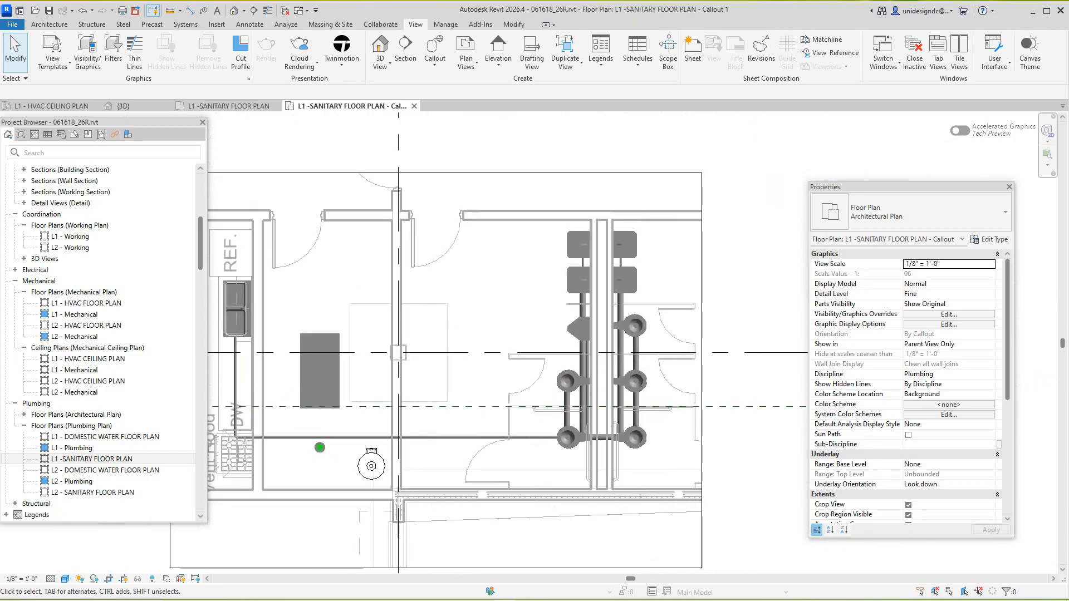
middle_drag(321, 446, 376, 446)
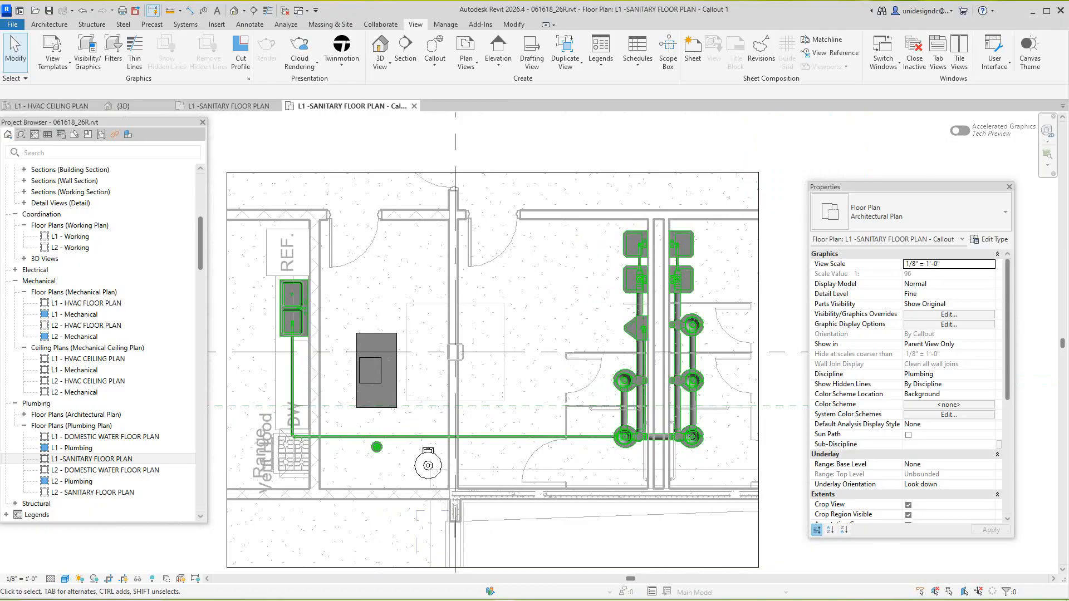